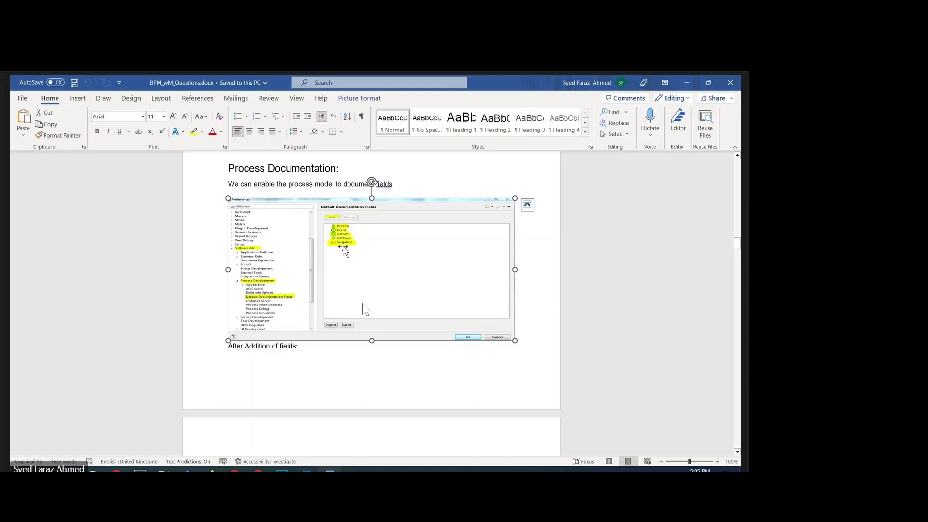
# Step: Review the Word notes for the Process documentation fields and the Properties panel screenshot
pyautogui.hotkey('alt', 'Tab')
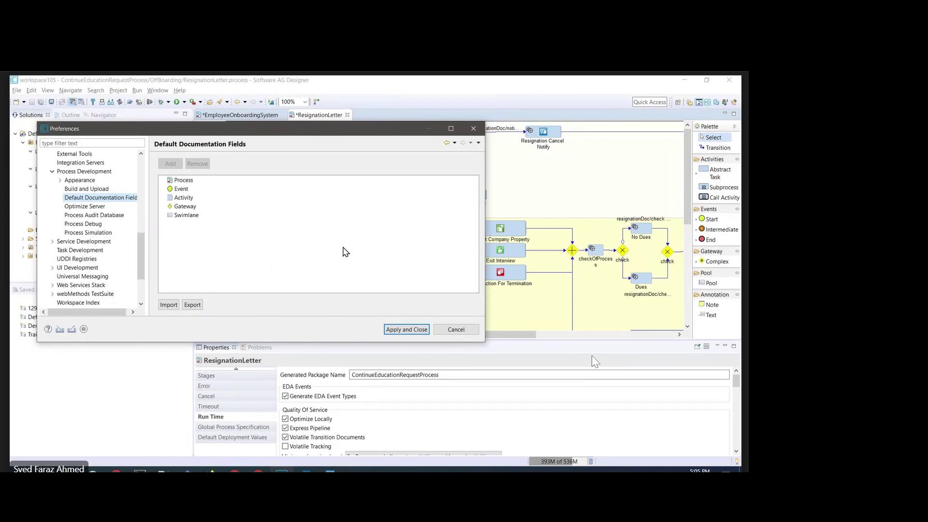
pyautogui.hotkey('alt', 'Tab')
pyautogui.press('Down')
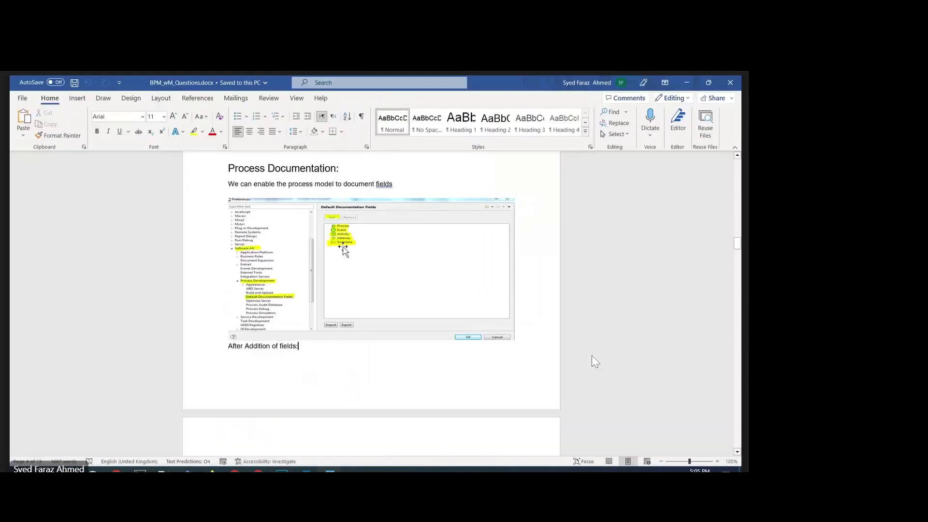
pyautogui.write('For Process: Now go to Properties tab → you will automatically see the field names → please enter values there.')
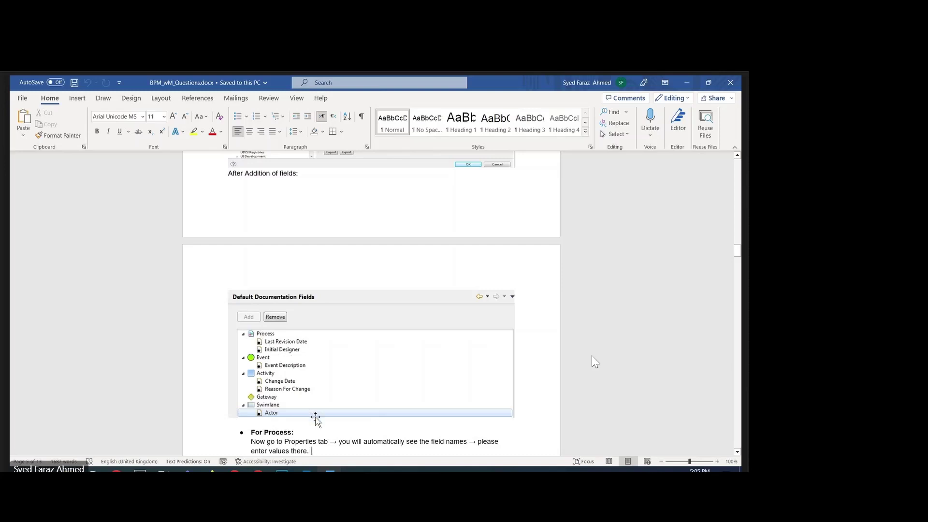
pyautogui.press('Return')
pyautogui.hotkey('ctrl', 'v')
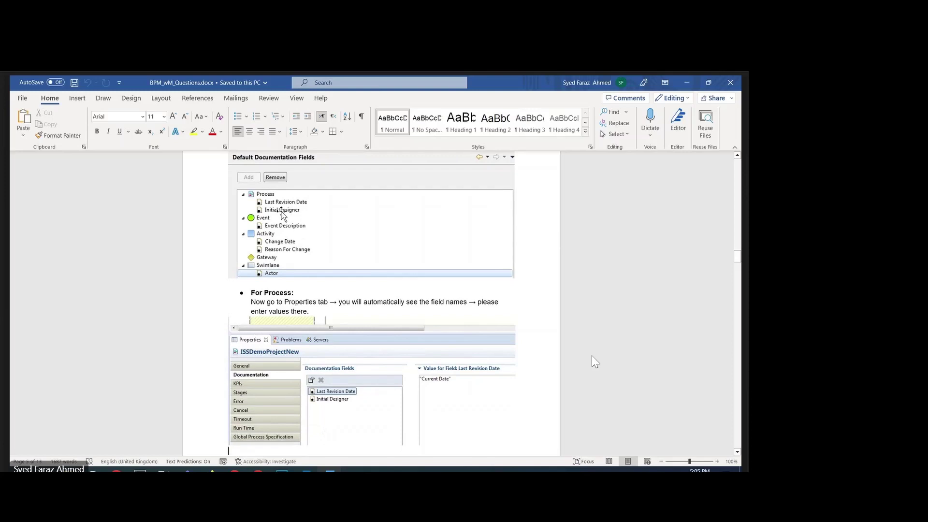
pyautogui.hotkey('alt', 'Tab')
pyautogui.hotkey('alt', 'Tab')
pyautogui.hotkey('alt', 'Tab')
# Step: Add an InitialDesigner default documentation field under Process
pyautogui.click(183, 181)
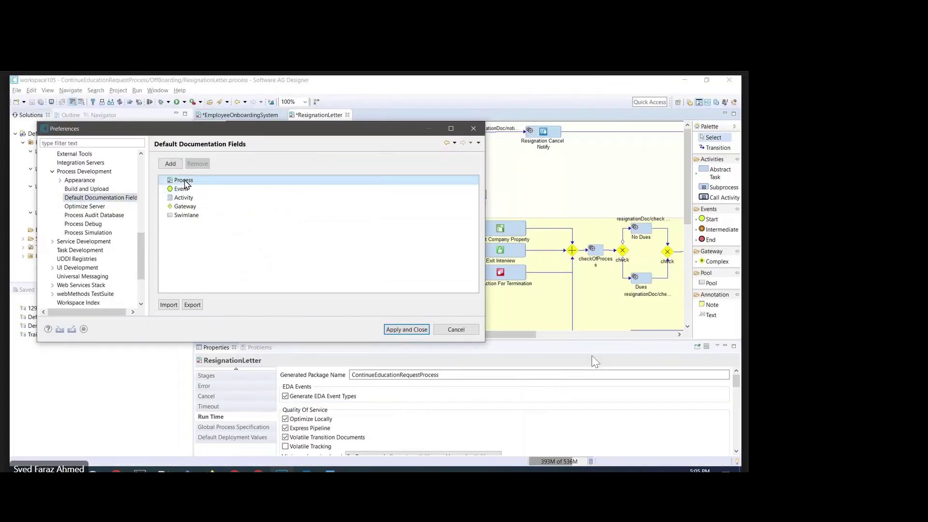
pyautogui.click(170, 164)
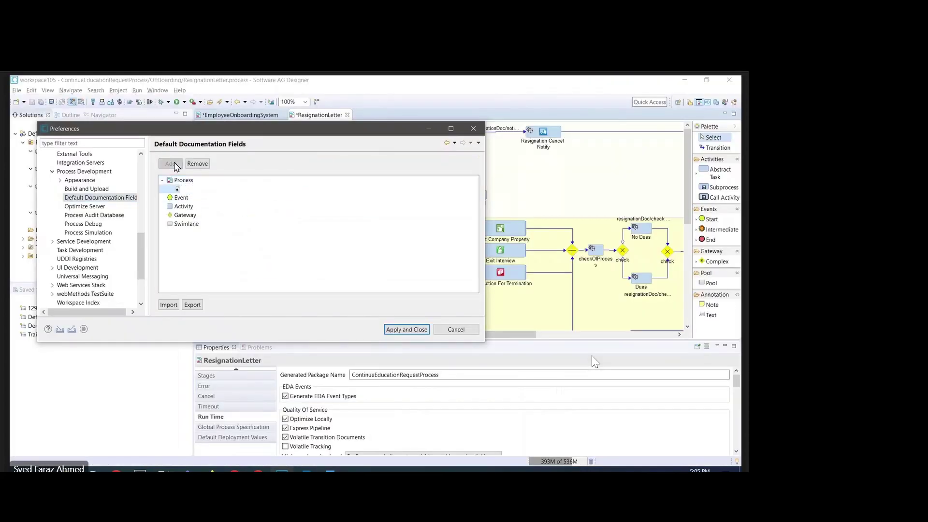
pyautogui.click(187, 189)
pyautogui.write('InitialDesigner')
pyautogui.press('Return')
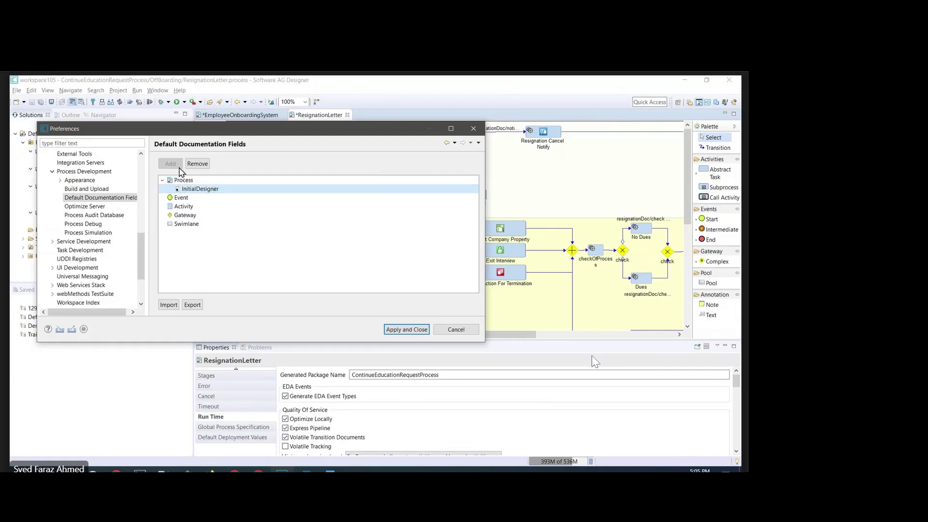
pyautogui.click(187, 209)
# Step: Add a second Process field named InitialDesignedDate, check the notes, and apply the preferences
pyautogui.click(183, 180)
pyautogui.click(170, 163)
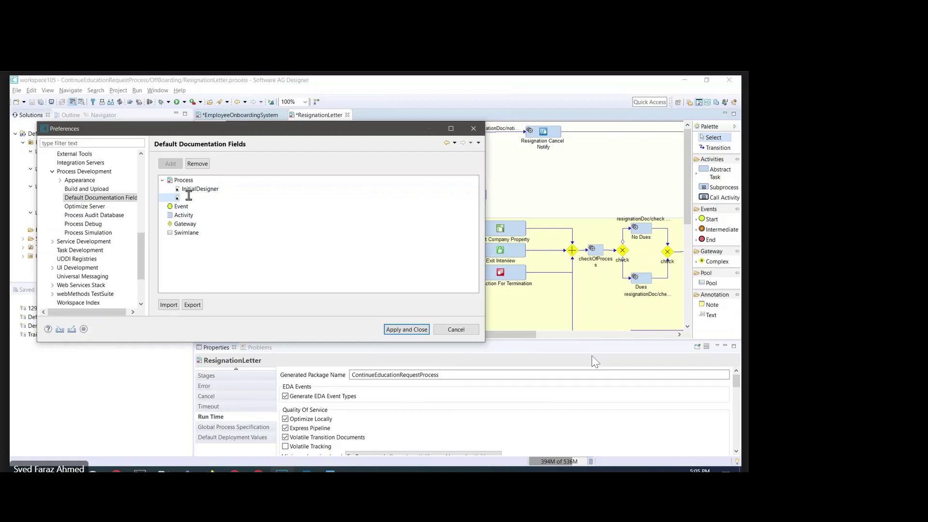
pyautogui.write('F')
pyautogui.write('i')
pyautogui.press('BackSpace')
pyautogui.press('BackSpace')
pyautogui.write('InitialDesignedDate')
pyautogui.press('Return')
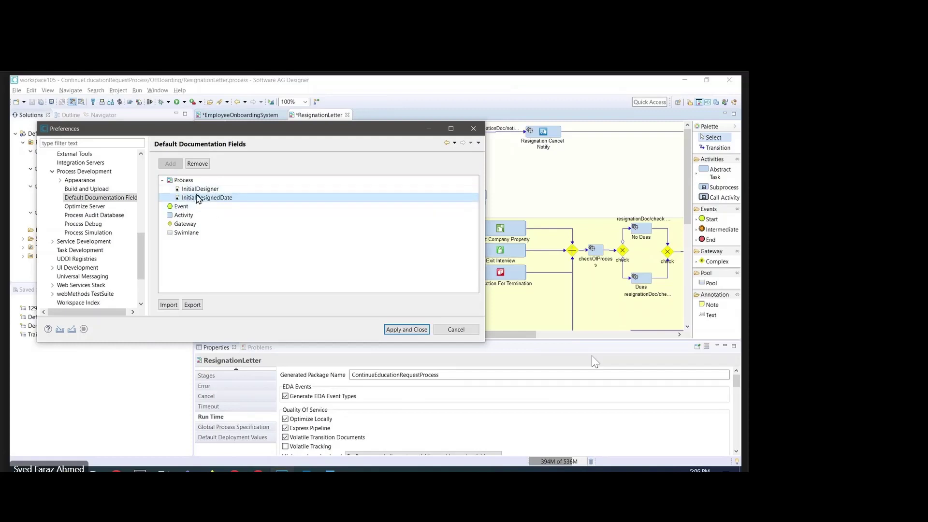
pyautogui.hotkey('alt', 'Tab')
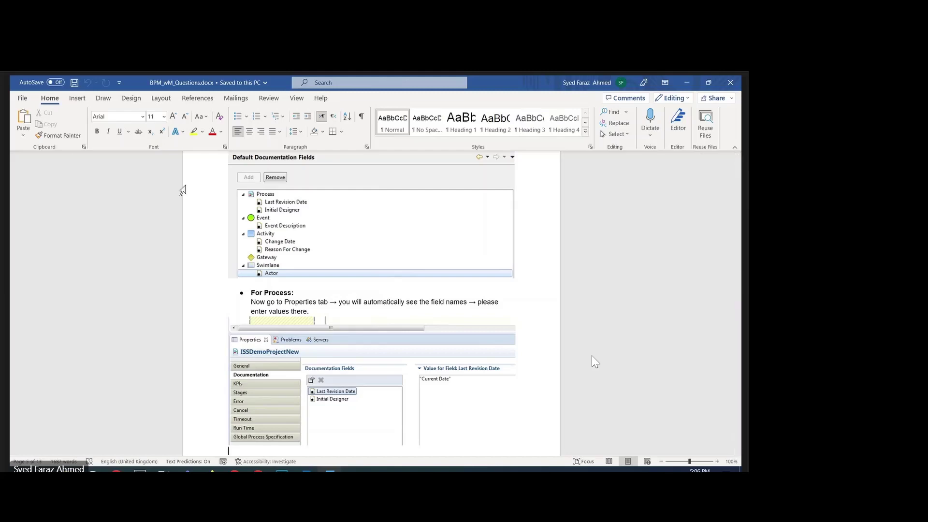
pyautogui.hotkey('alt', 'Tab')
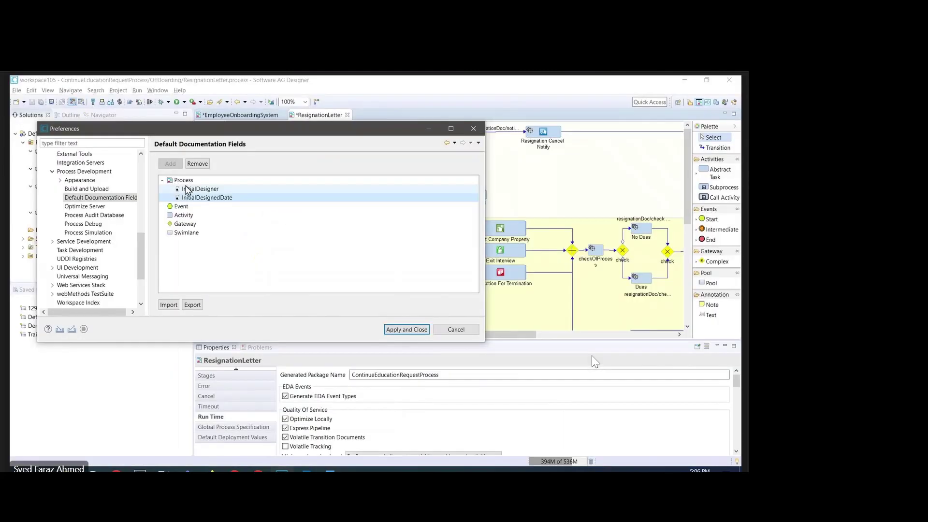
pyautogui.click(416, 332)
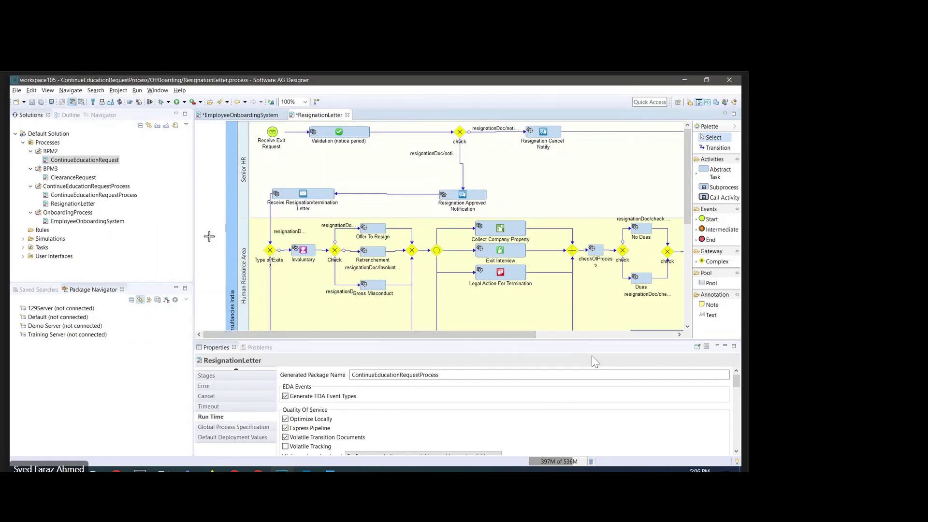
# Step: Open ContinueEducationRequest and show its InitialDesigner and InitialDesignedDate documentation fields
pyautogui.click(53, 159)
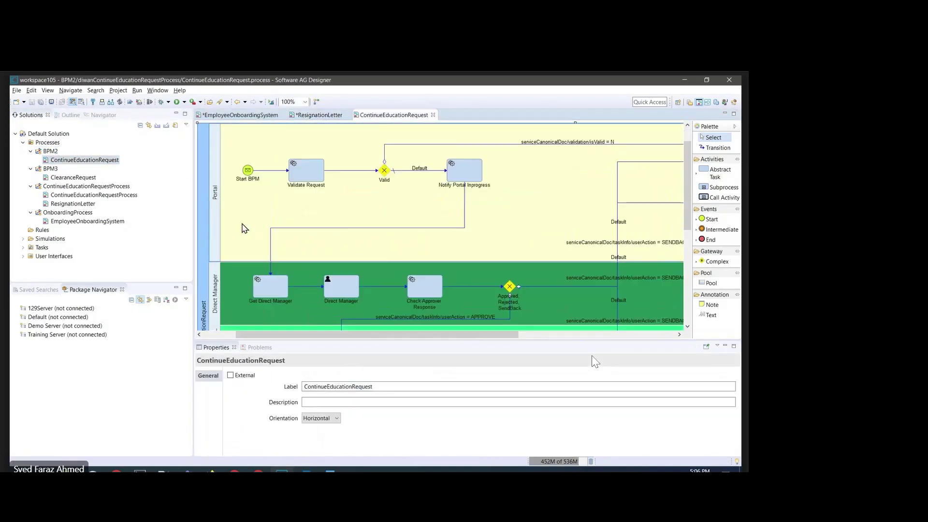
pyautogui.click(222, 335)
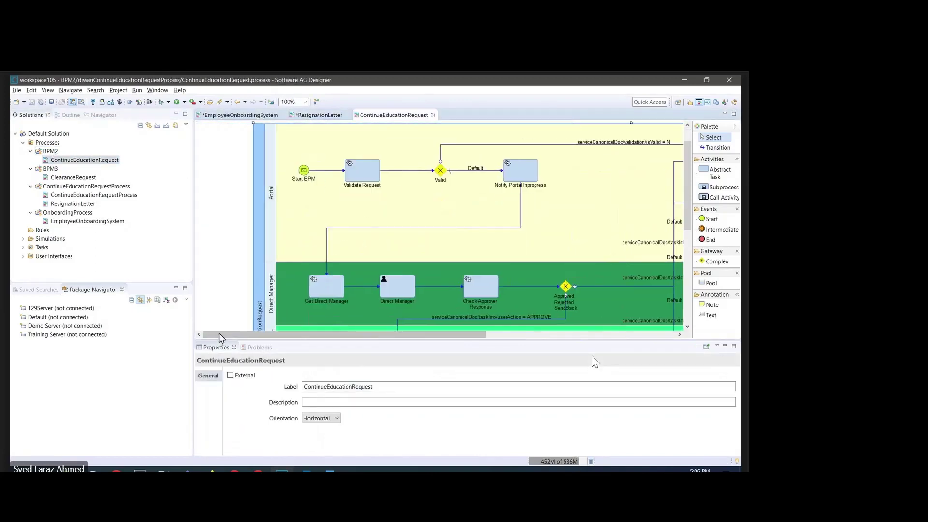
pyautogui.click(215, 248)
pyautogui.click(229, 388)
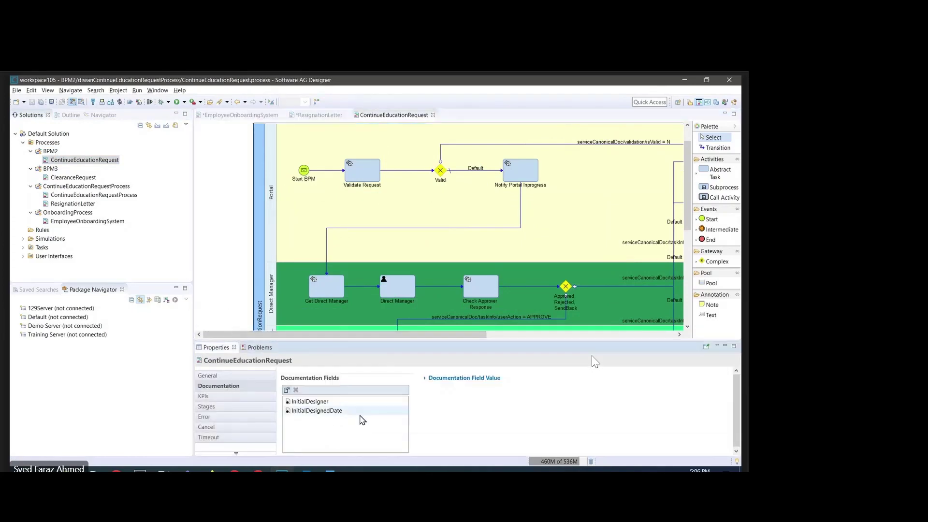
pyautogui.click(314, 401)
pyautogui.click(319, 411)
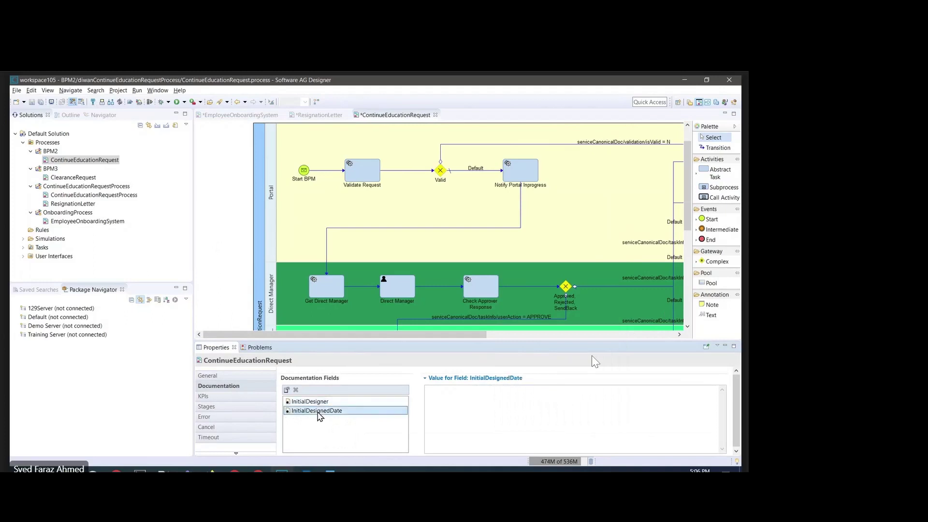
pyautogui.click(314, 402)
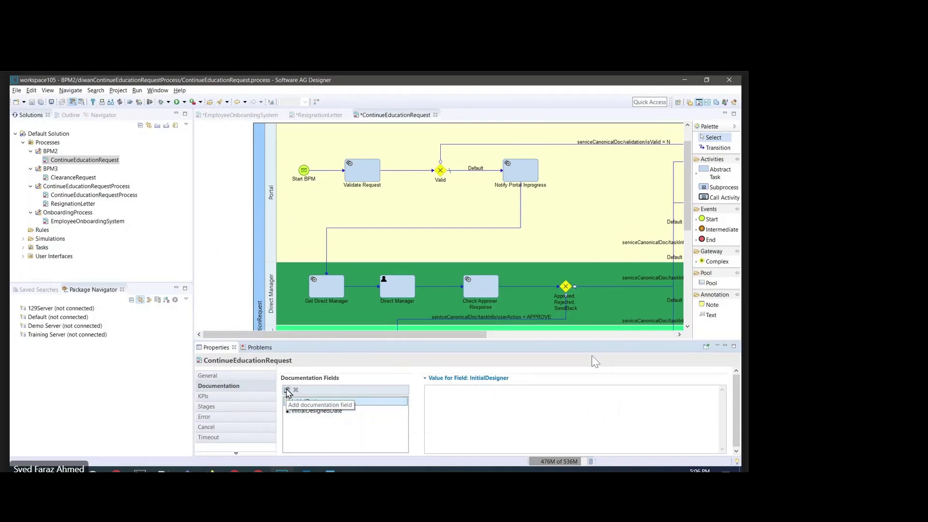
# Step: Enter the designer's full name as the InitialDesigner value and dismiss the call pop-up
pyautogui.click(457, 394)
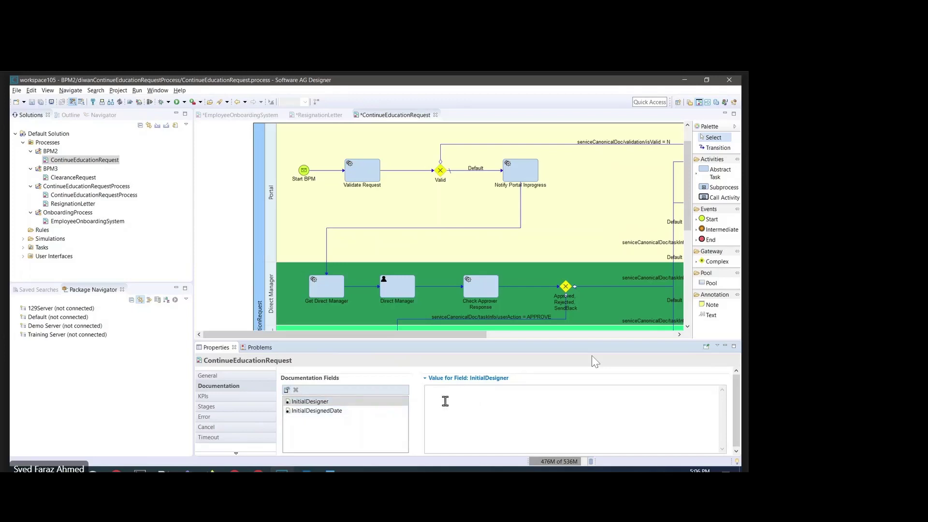
pyautogui.write('"Syed Faraz Ahmed"')
pyautogui.click(317, 411)
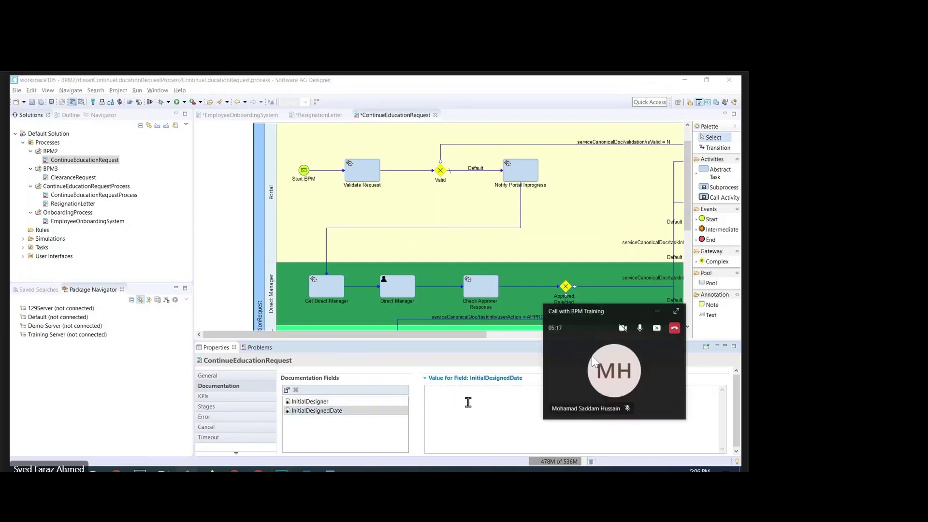
pyautogui.click(594, 360)
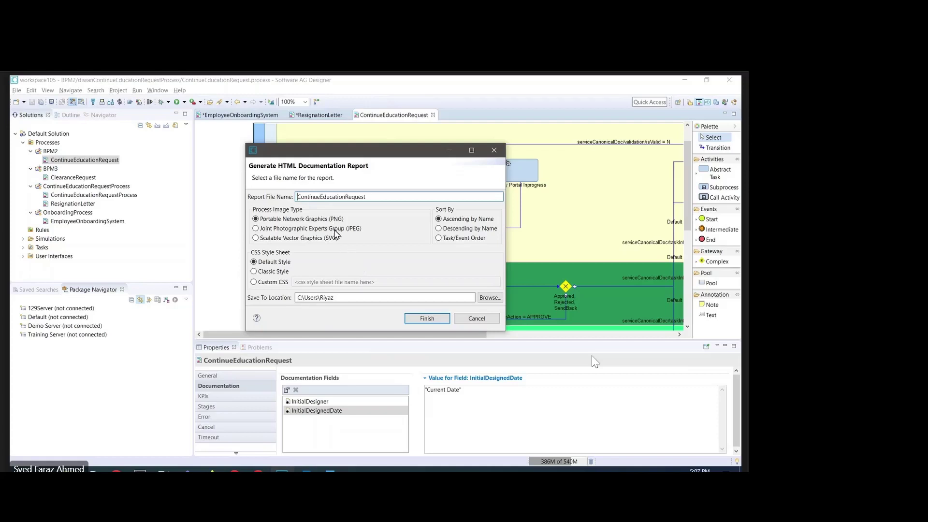
# Step: Generate the HTML documentation report and maximize its view
pyautogui.click(420, 319)
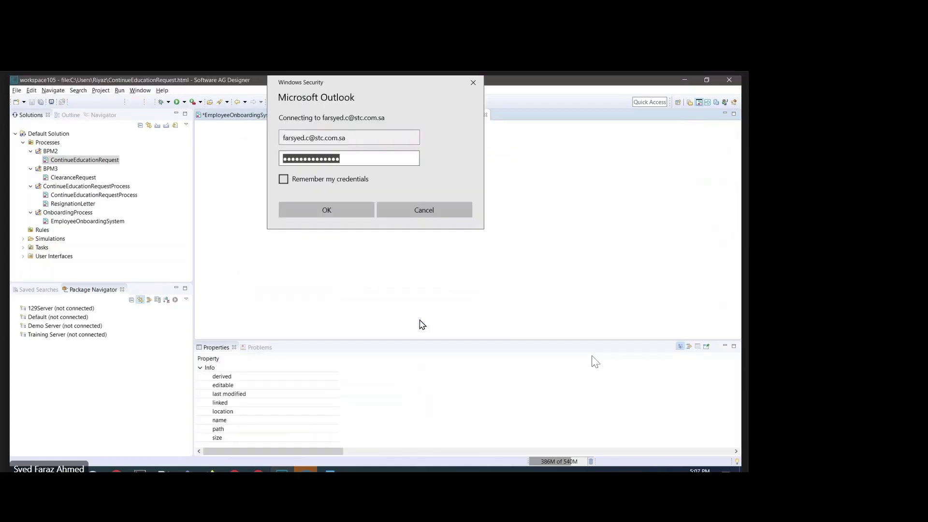
pyautogui.click(393, 212)
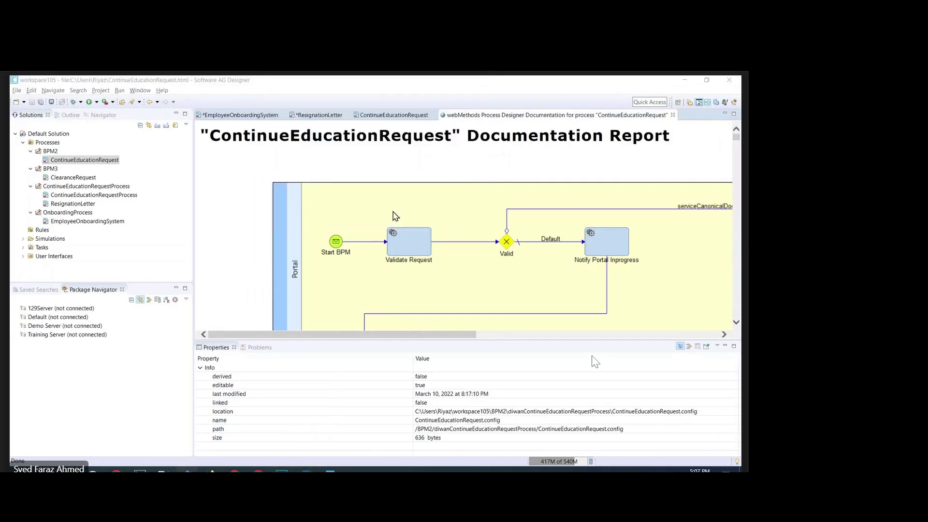
pyautogui.doubleClick(558, 118)
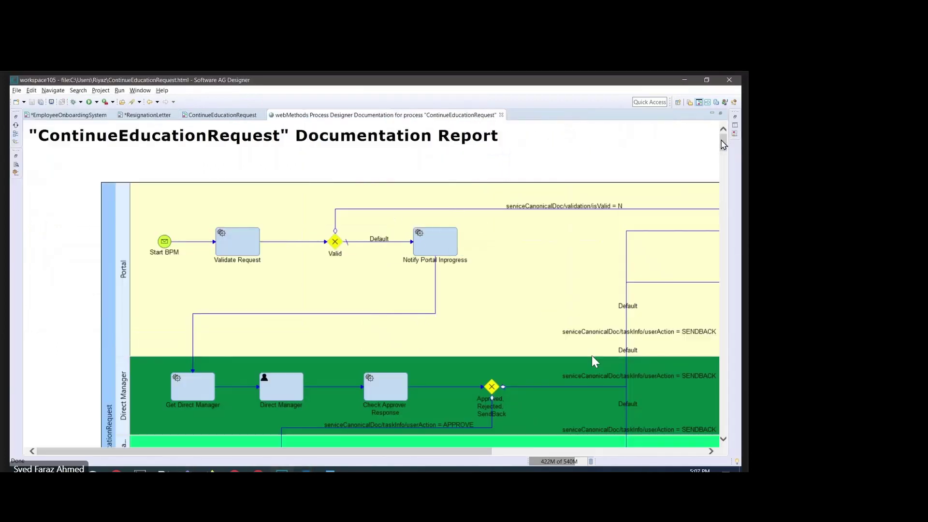
pyautogui.moveTo(724, 141); pyautogui.dragTo(724, 166)
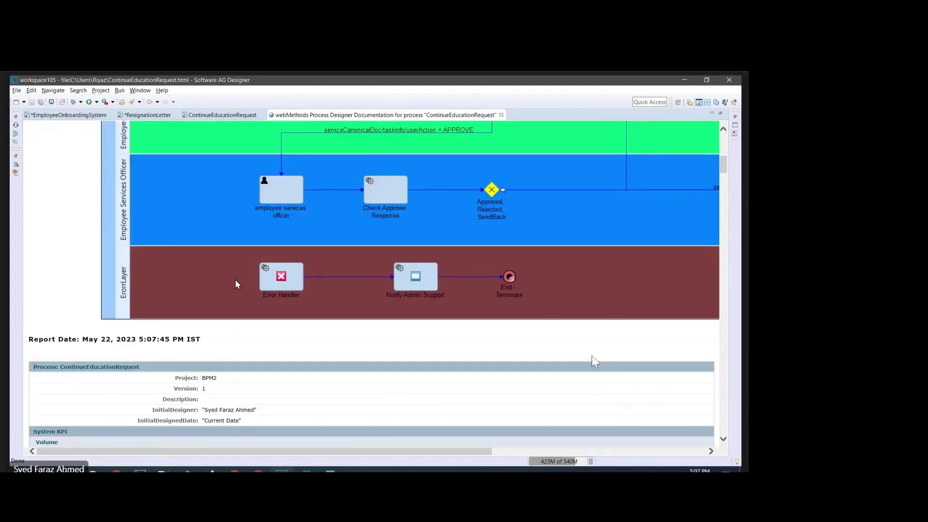
# Step: Check the report's InitialDesigner name and InitialDesignedDate 'Current Date' entries
pyautogui.doubleClick(175, 410)
pyautogui.tripleClick(219, 411)
pyautogui.click(157, 425)
pyautogui.doubleClick(157, 425)
pyautogui.click(211, 422)
pyautogui.tripleClick(211, 421)
pyautogui.moveTo(724, 169); pyautogui.dragTo(724, 194)
pyautogui.moveTo(722, 197); pyautogui.dragTo(721, 227)
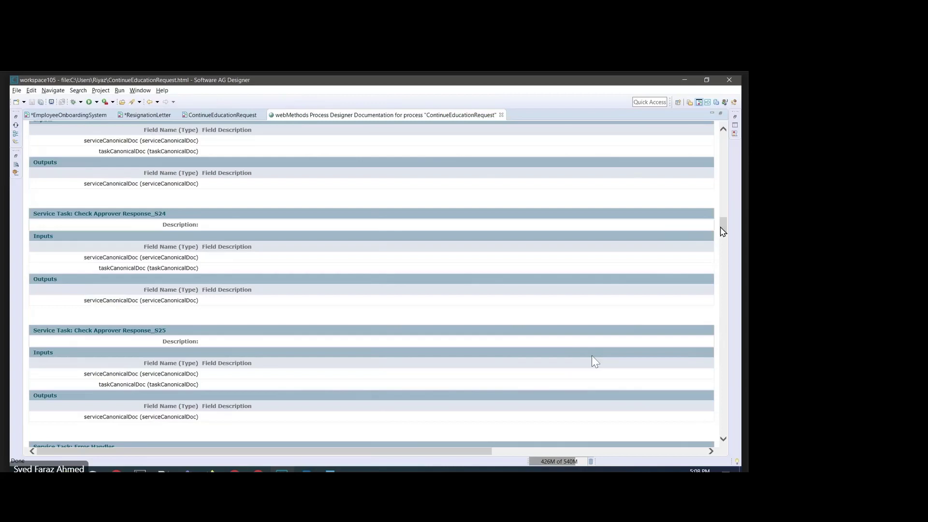
pyautogui.moveTo(721, 227); pyautogui.dragTo(686, 130)
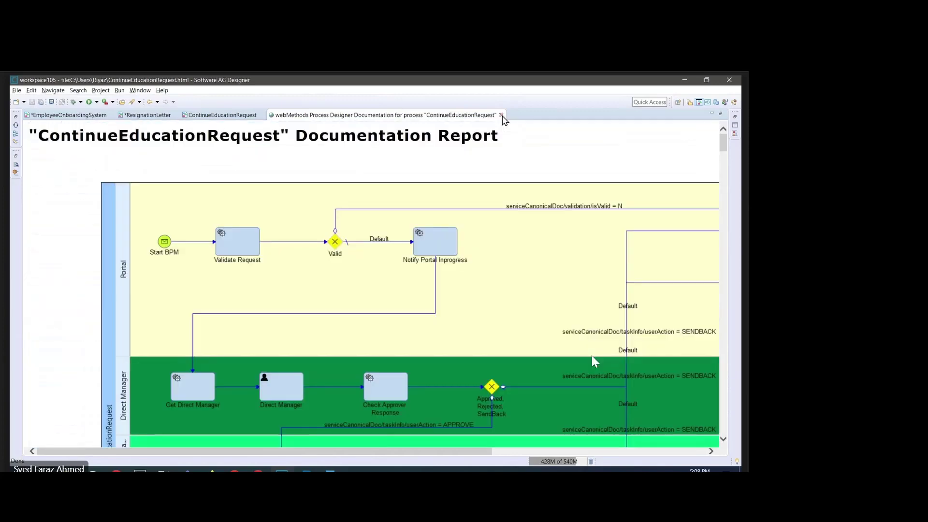
# Step: Close the report, restore the editor panels with Ctrl+M, and minimize Designer
pyautogui.click(502, 115)
pyautogui.hotkey('ctrl', 'm')
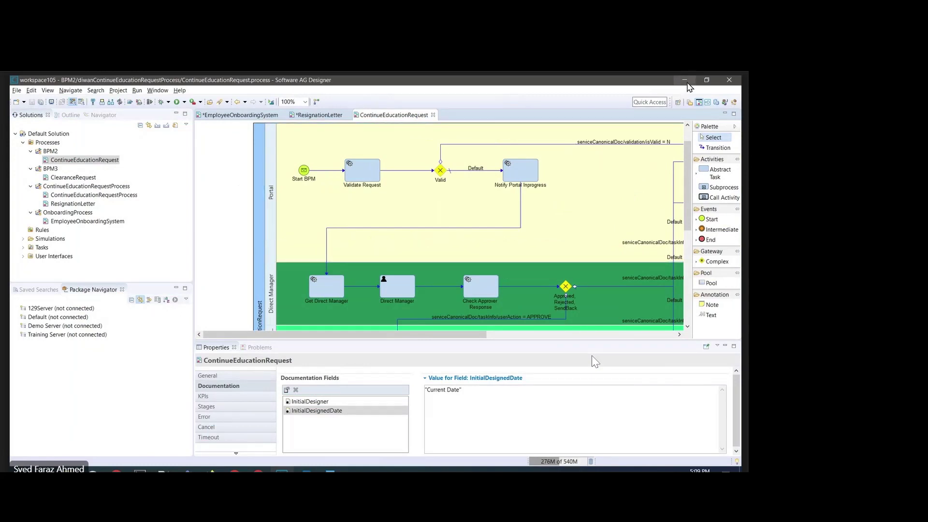
pyautogui.click(685, 81)
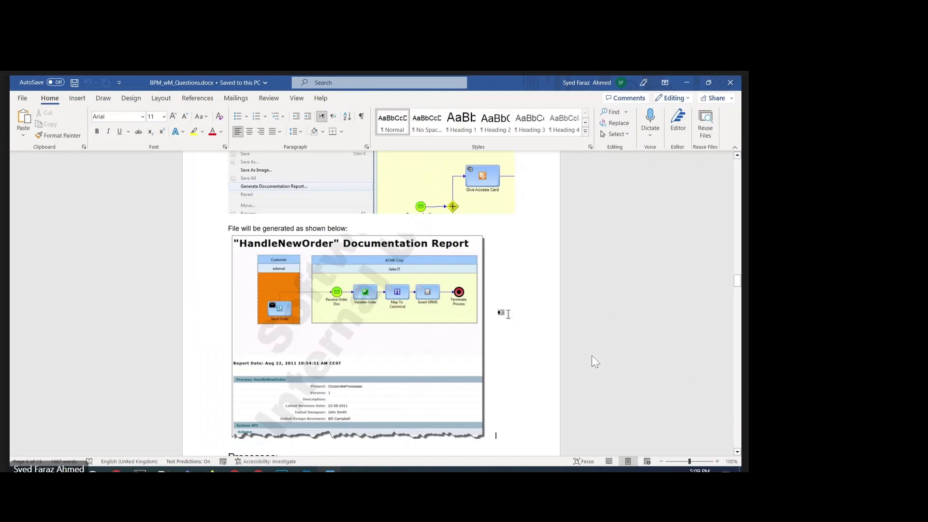
# Step: Scroll the Word notes from the documentation-field screenshots down to the Error Handling/Cancel/Timeout section
pyautogui.scroll(15, 508, 314)
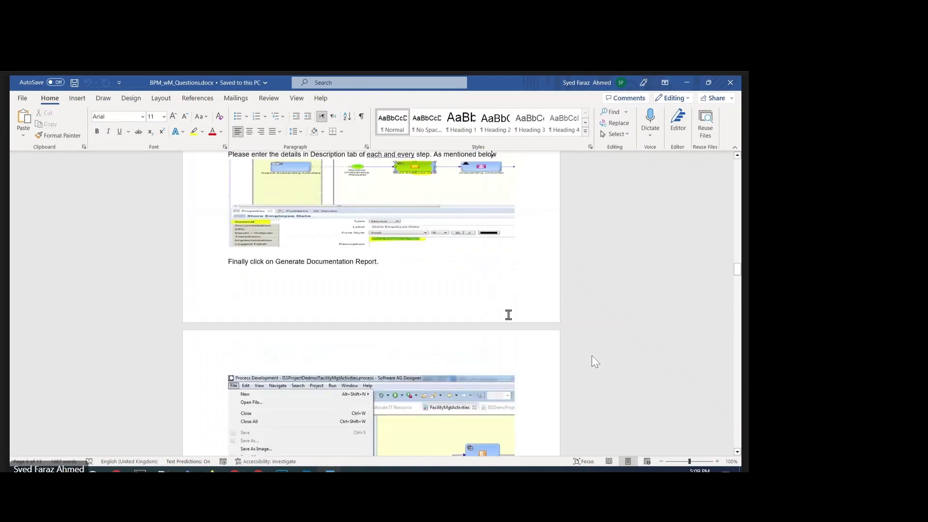
pyautogui.scroll(10, 509, 316)
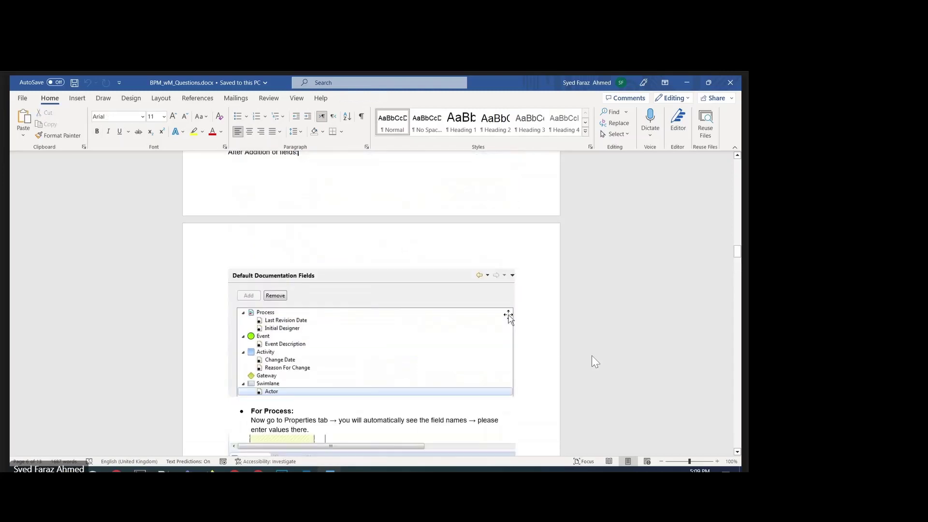
pyautogui.scroll(5, 509, 315)
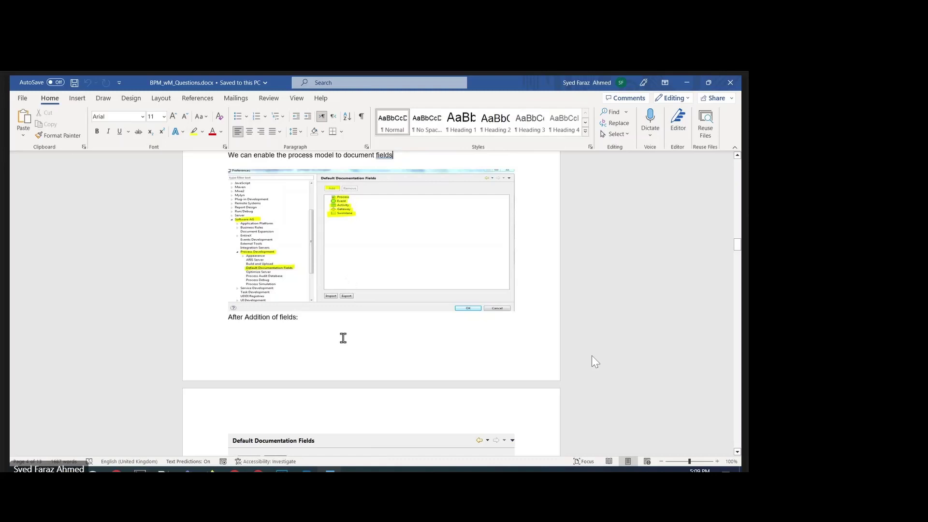
pyautogui.scroll(-6, 343, 338)
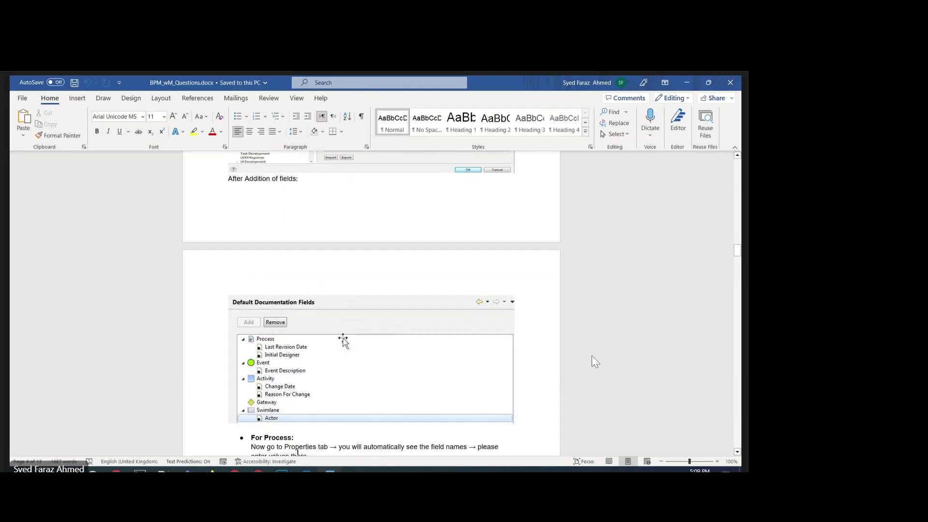
pyautogui.scroll(-3, 344, 339)
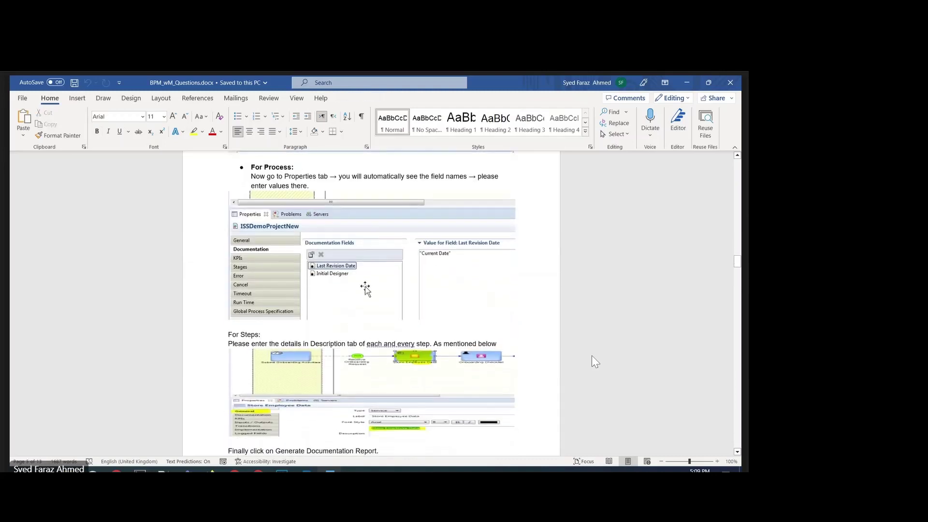
pyautogui.scroll(-5, 454, 295)
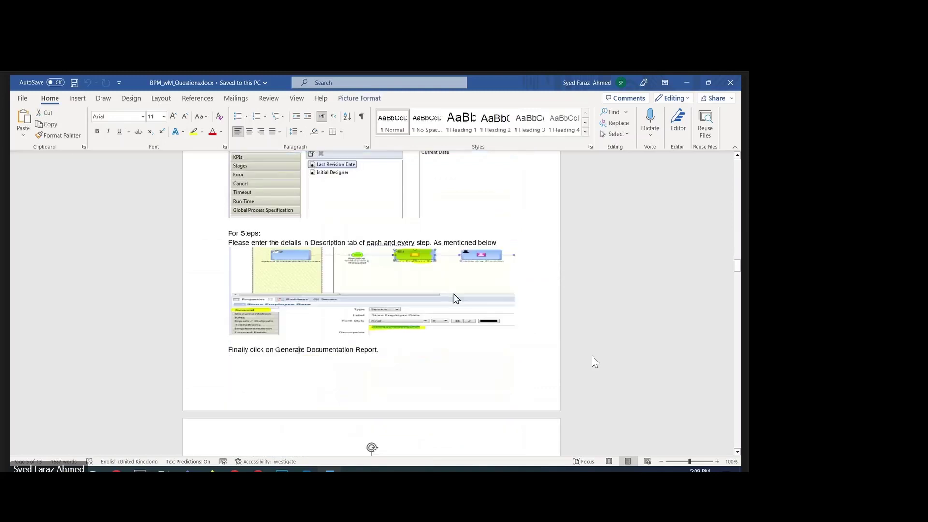
pyautogui.scroll(-6, 455, 296)
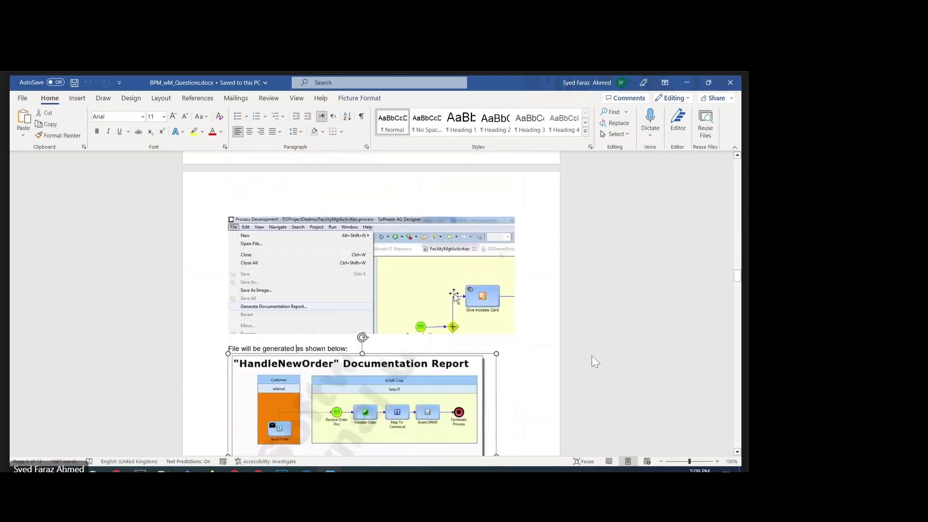
pyautogui.scroll(-3, 455, 295)
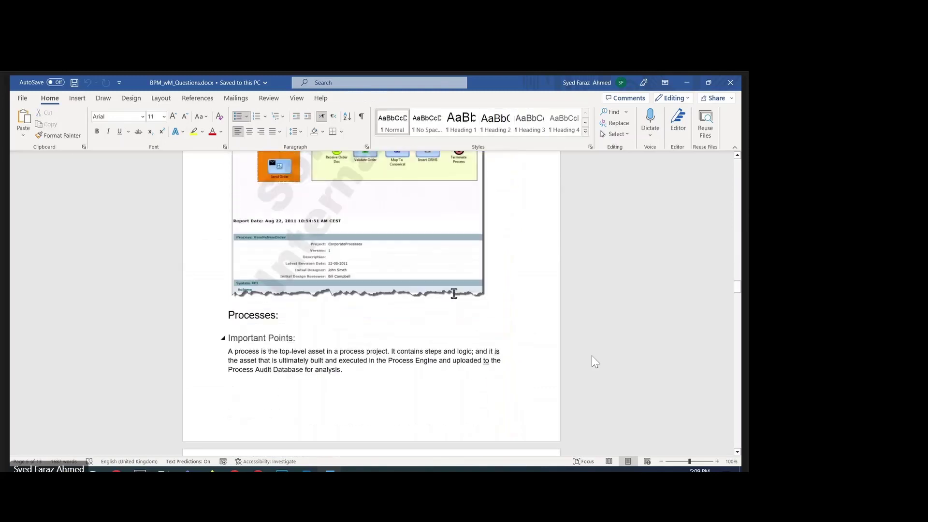
pyautogui.scroll(-2, 454, 294)
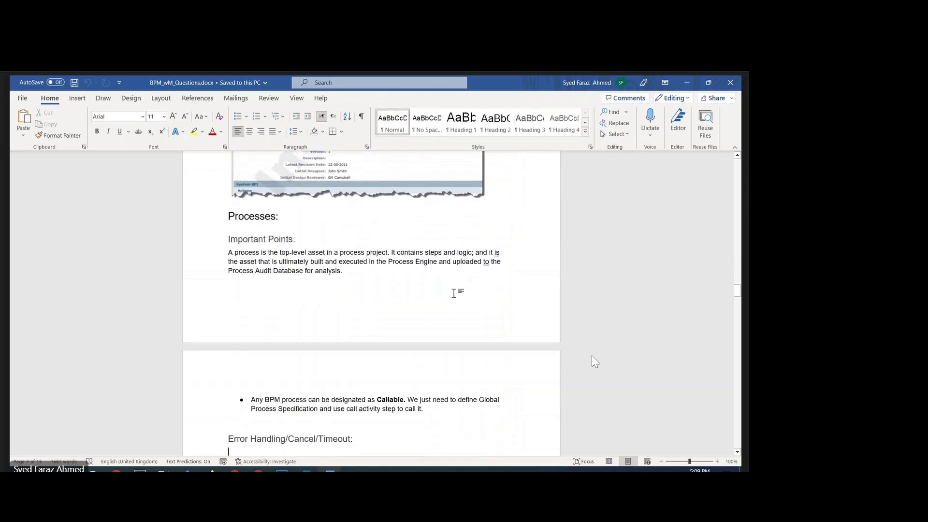
pyautogui.scroll(-1, 455, 295)
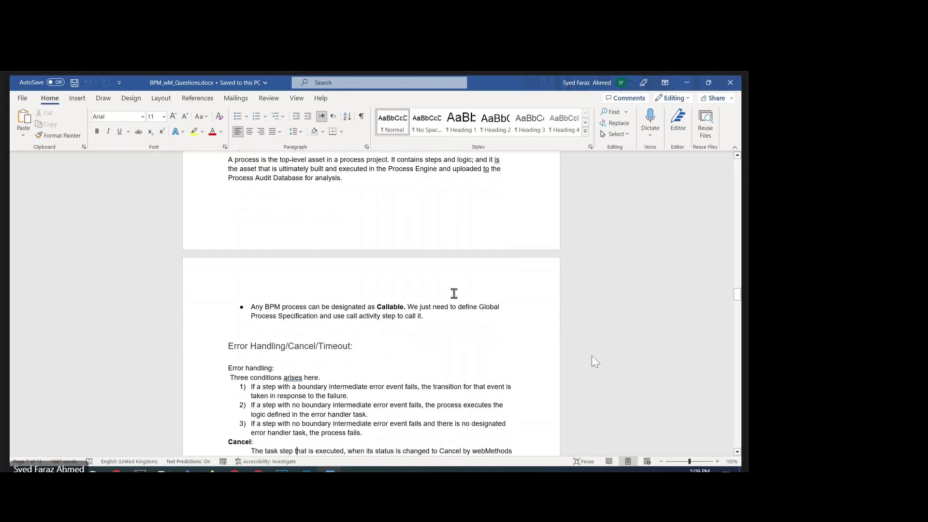
pyautogui.scroll(-2, 454, 293)
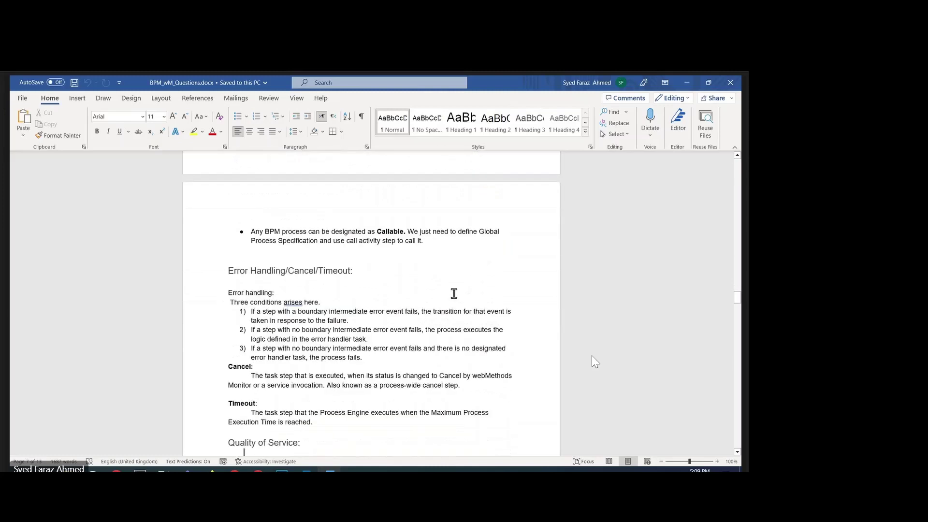
pyautogui.scroll(-3, 454, 293)
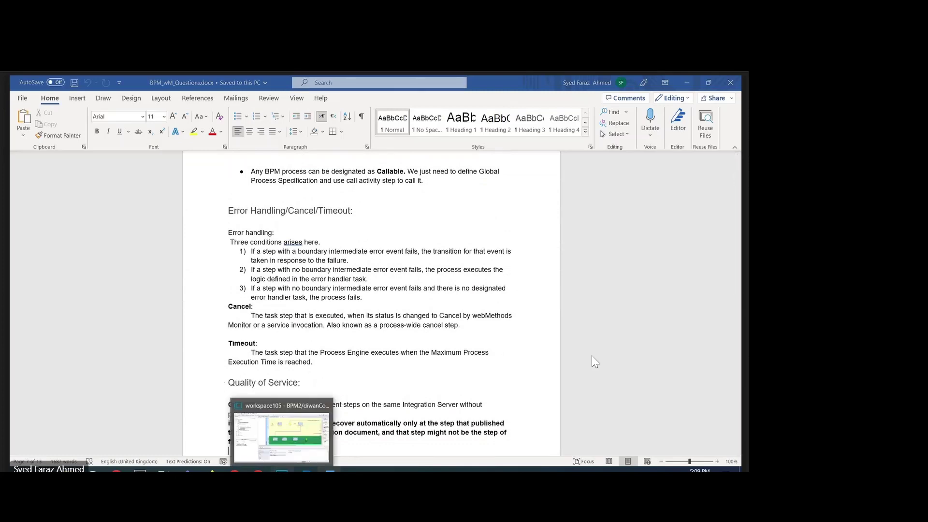
# Step: Return to Designer and select the empty canvas to show ContinueEducationRequest's documentation fields
pyautogui.click(283, 470)
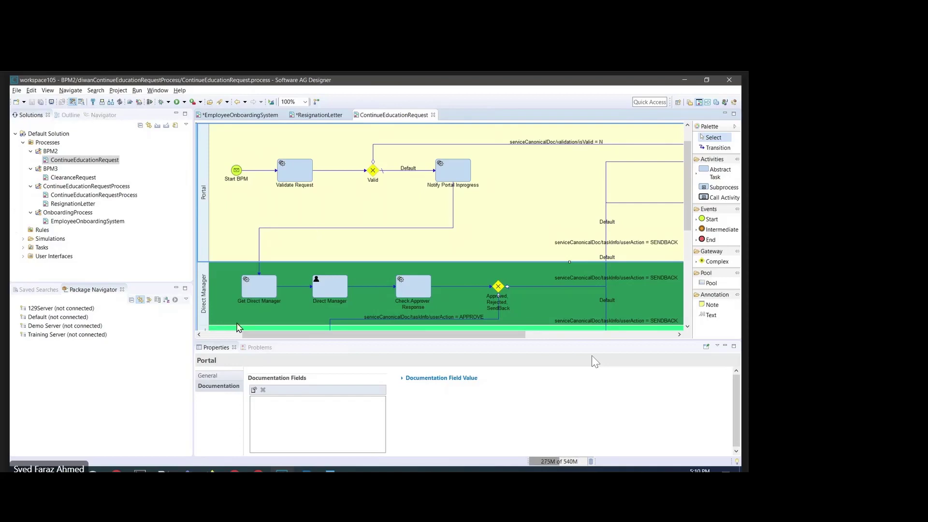
pyautogui.moveTo(239, 334); pyautogui.dragTo(200, 334)
pyautogui.click(217, 261)
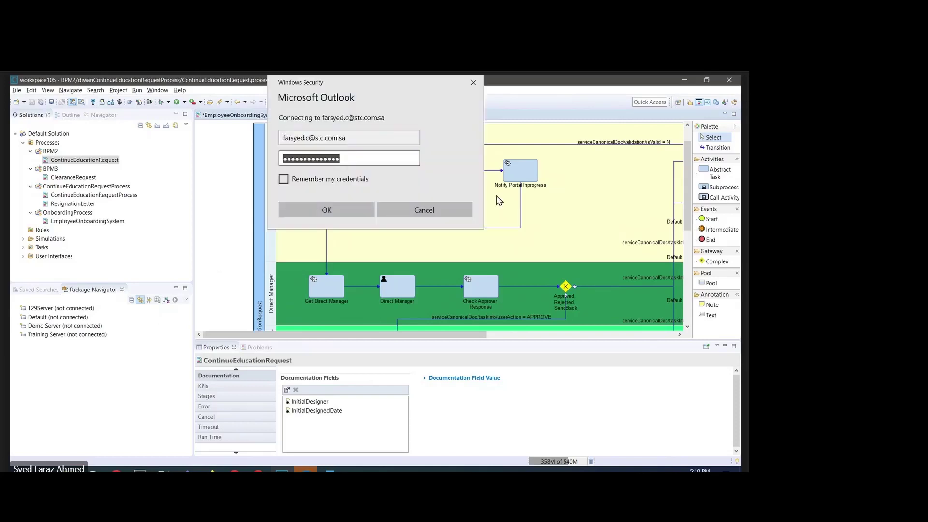
# Step: Dismiss the Outlook prompt and view the process Cancel page, which has no Cancel Handler Task
pyautogui.click(453, 208)
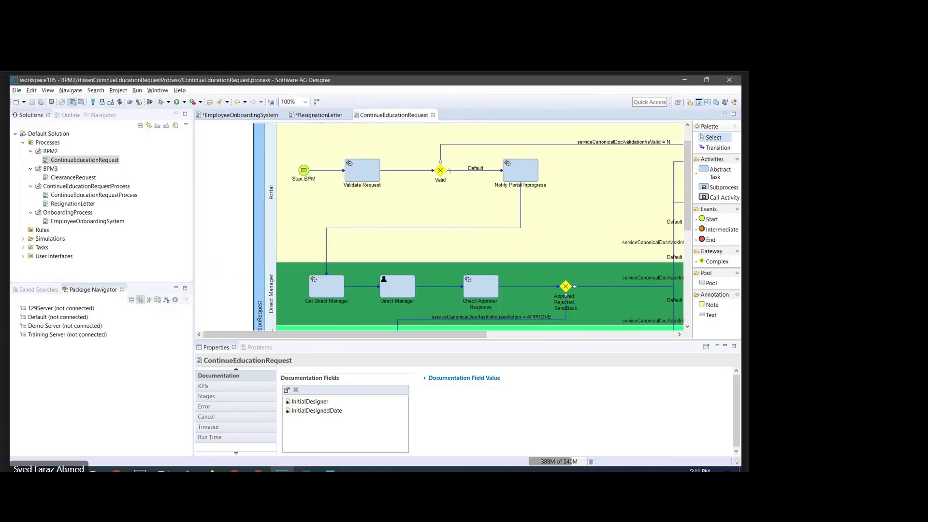
pyautogui.click(225, 459)
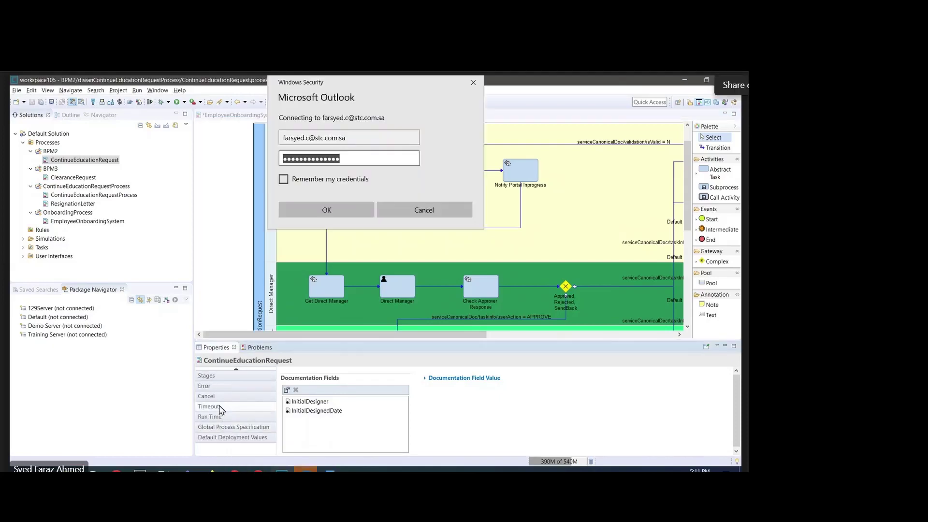
pyautogui.click(220, 398)
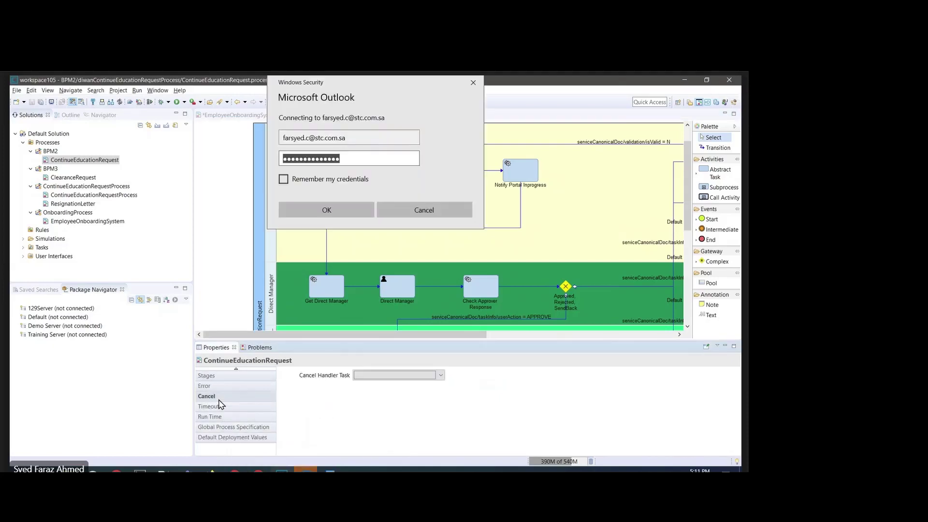
pyautogui.click(439, 211)
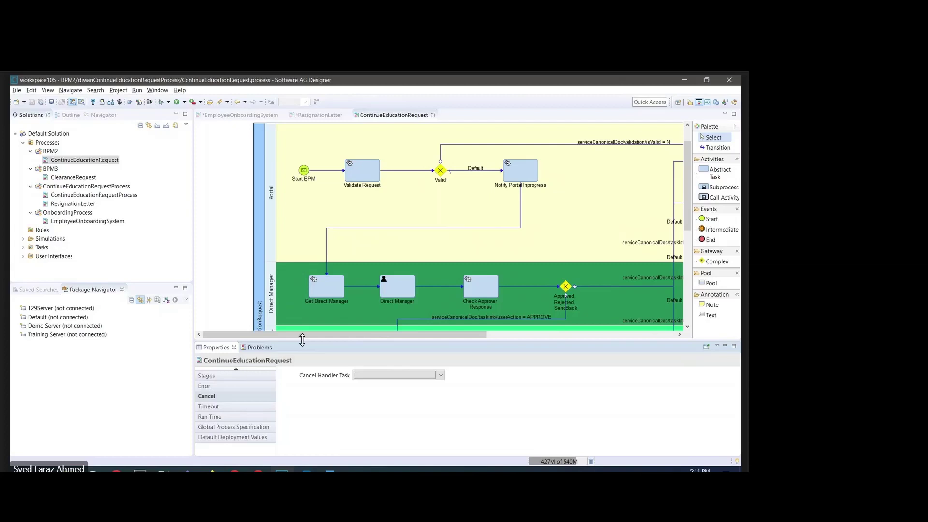
# Step: Show the process Timeout page, keeping Static Value as the execution-time source
pyautogui.click(218, 410)
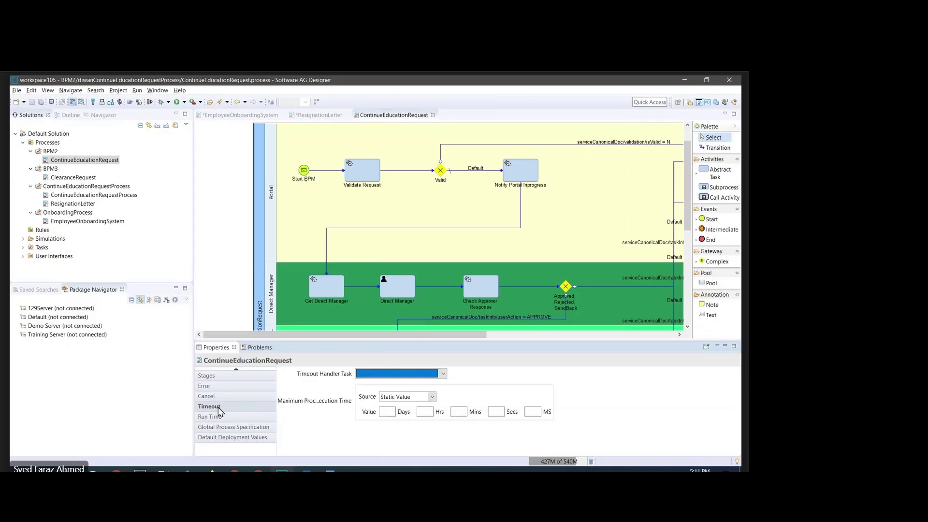
pyautogui.click(419, 397)
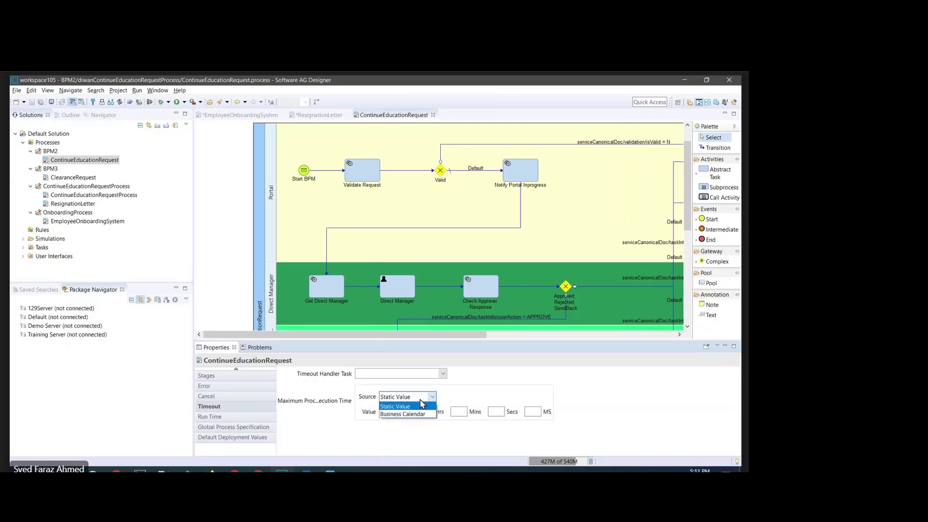
pyautogui.click(422, 404)
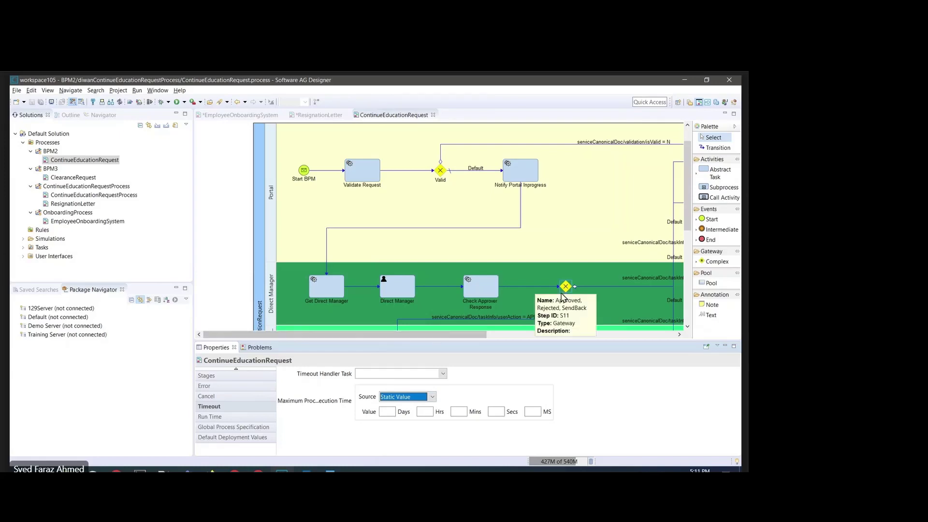
pyautogui.moveTo(486, 341); pyautogui.dragTo(514, 341)
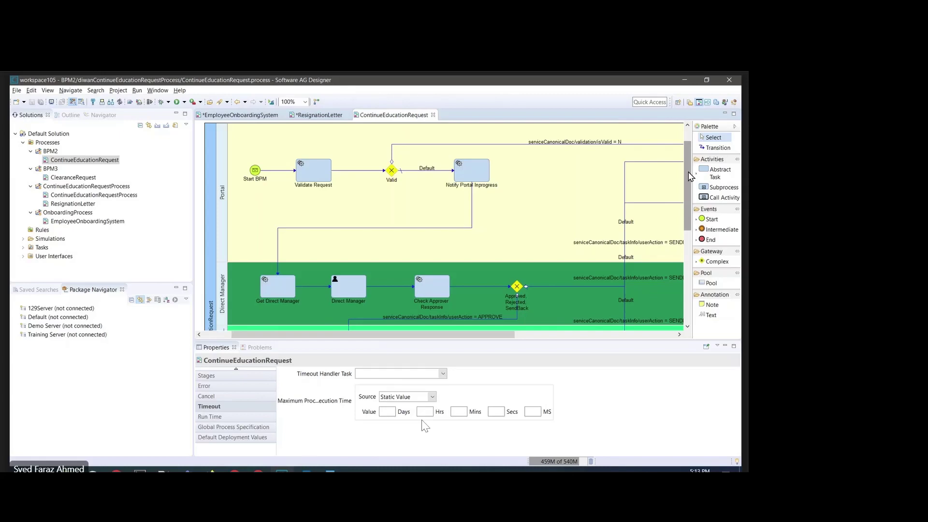
pyautogui.click(219, 409)
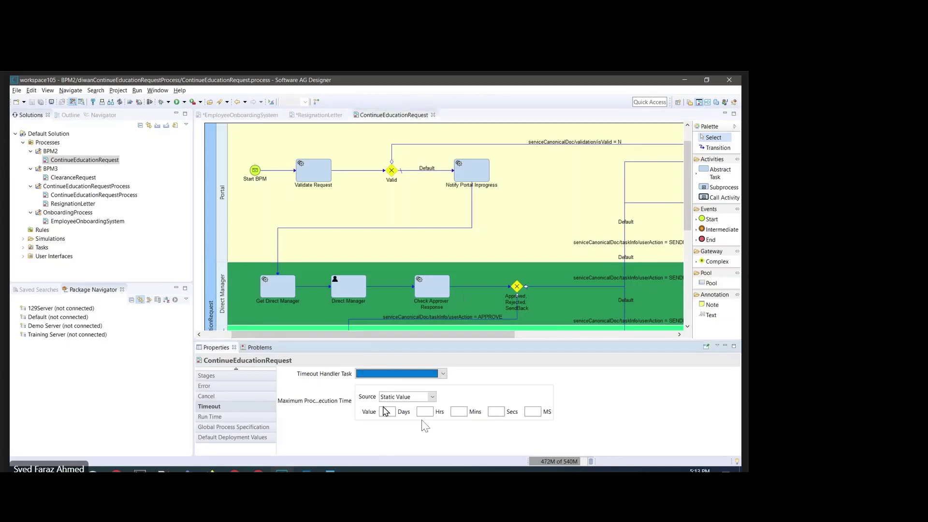
pyautogui.click(397, 397)
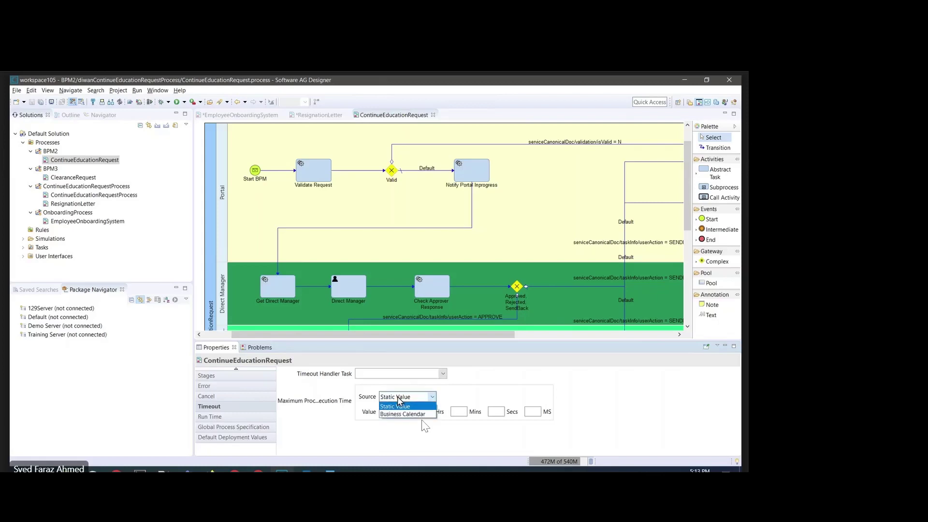
pyautogui.click(399, 412)
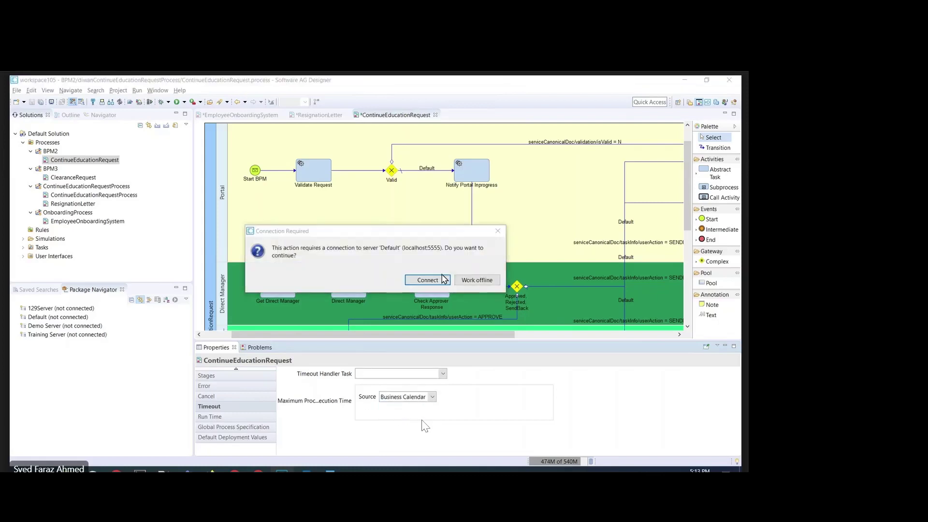
pyautogui.click(477, 280)
pyautogui.click(415, 398)
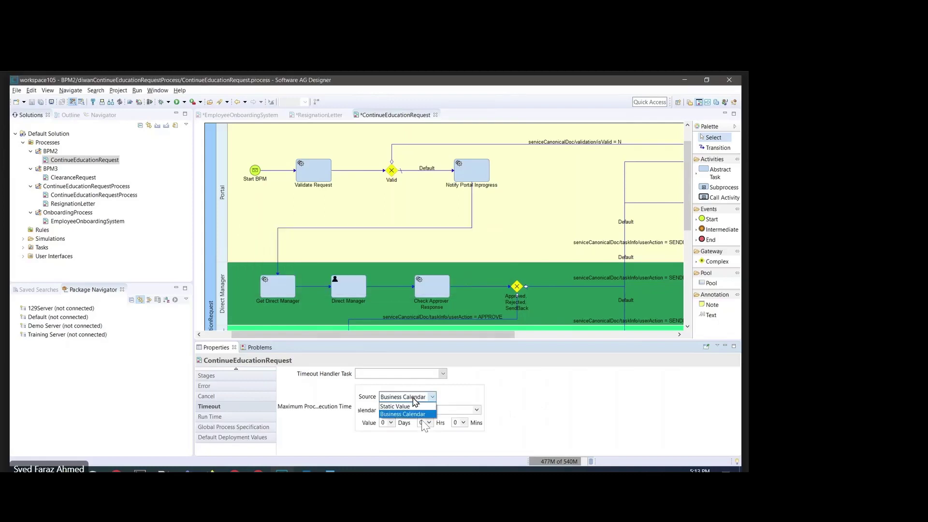
pyautogui.click(412, 406)
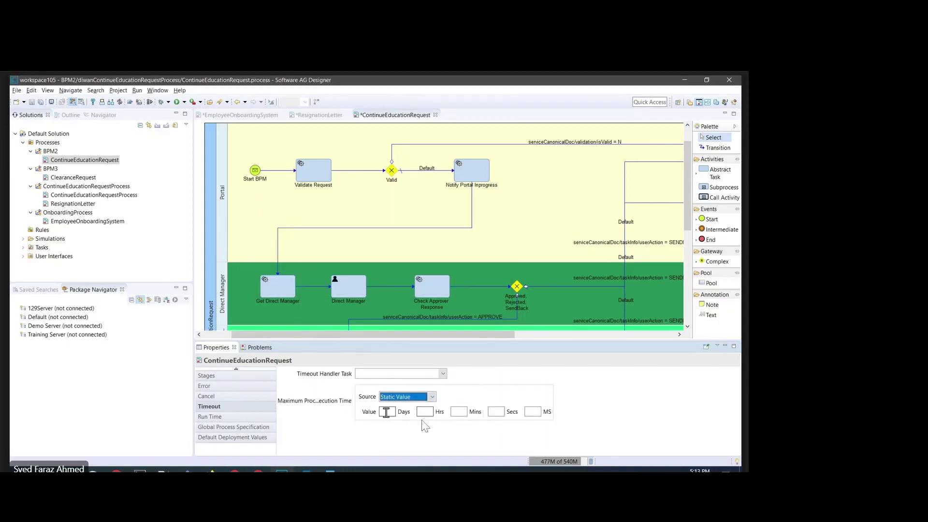
pyautogui.click(386, 412)
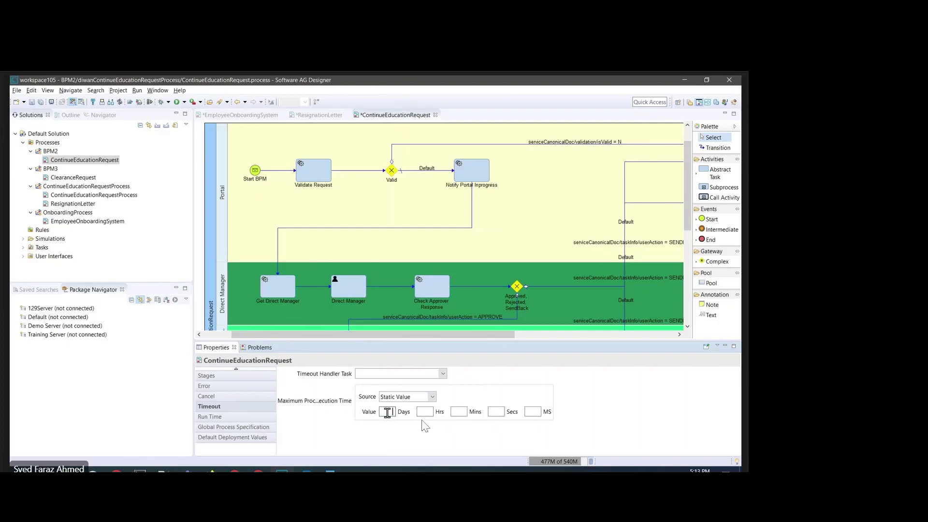
pyautogui.click(425, 412)
pyautogui.click(496, 412)
pyautogui.click(425, 412)
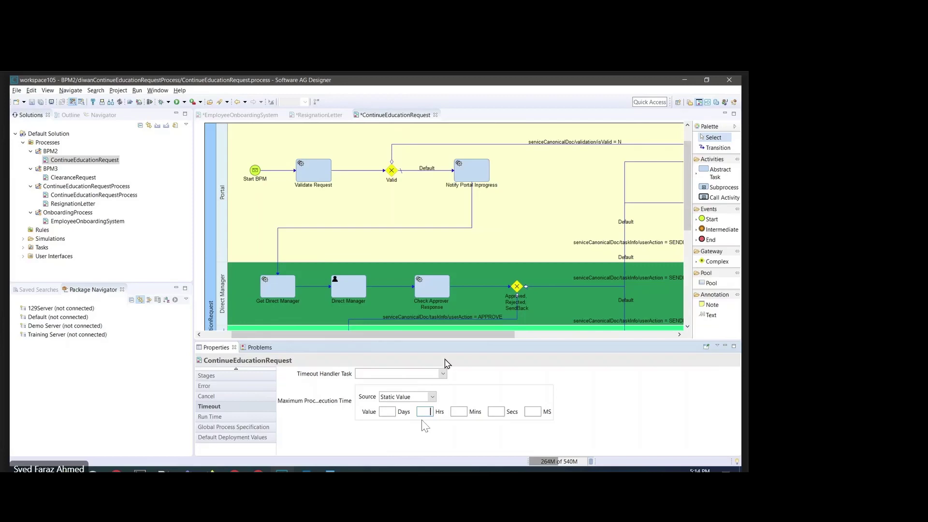
pyautogui.click(407, 378)
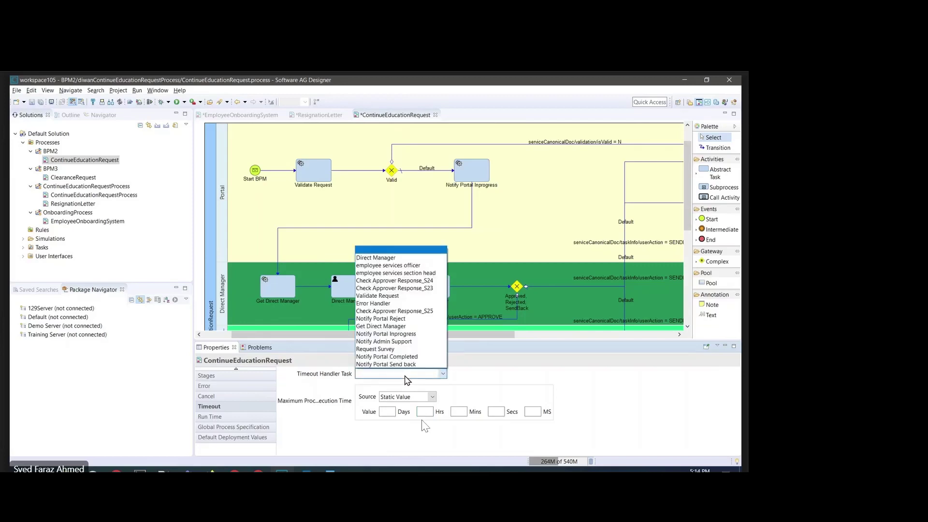
pyautogui.click(407, 379)
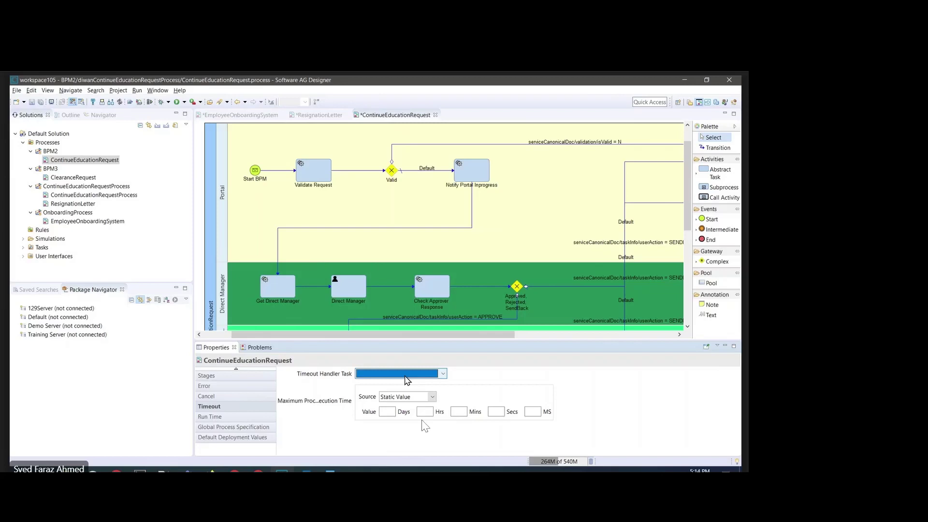
# Step: Compare the process Error and Cancel pages and inspect the Error Handler task in the diagram
pyautogui.click(206, 386)
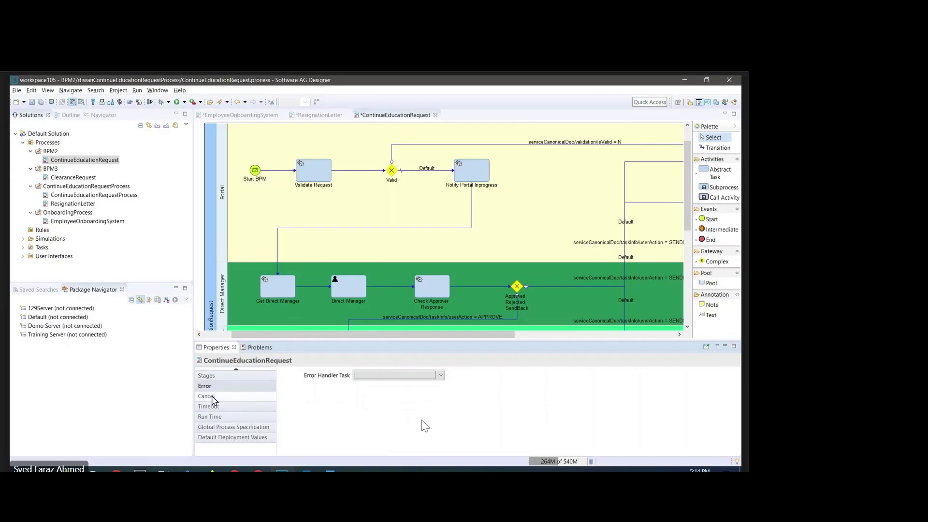
pyautogui.click(207, 396)
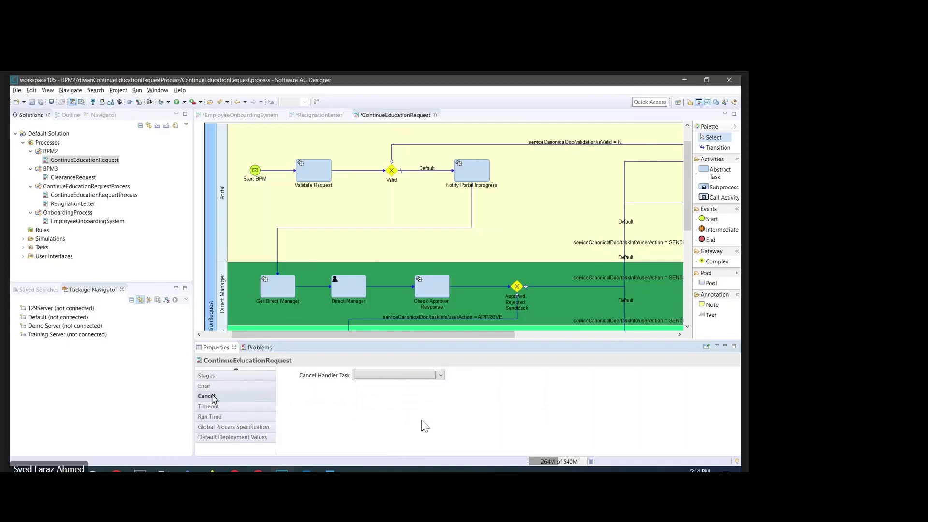
pyautogui.click(206, 387)
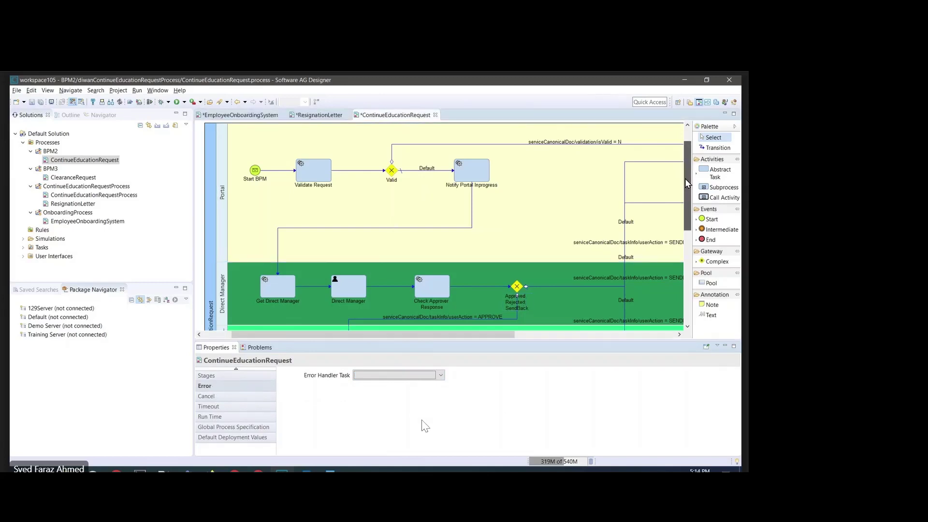
pyautogui.moveTo(686, 179); pyautogui.dragTo(685, 270)
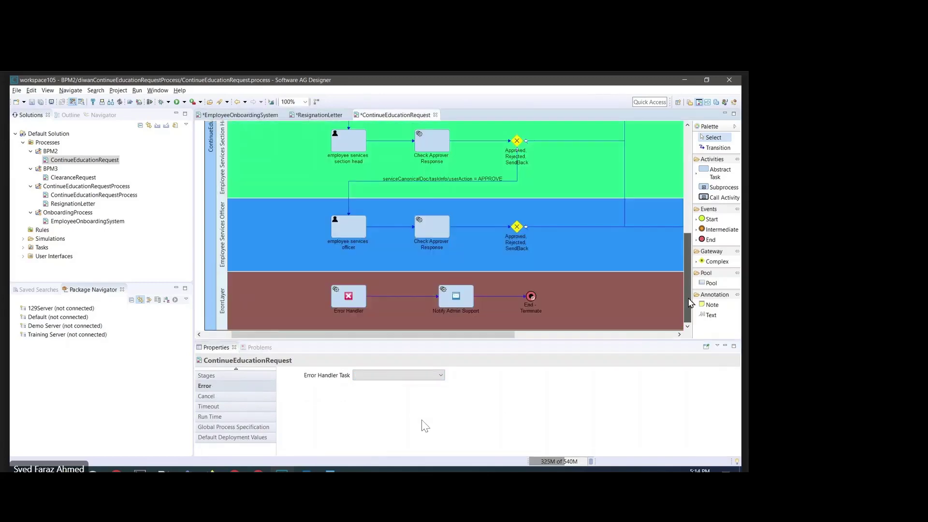
pyautogui.click(345, 299)
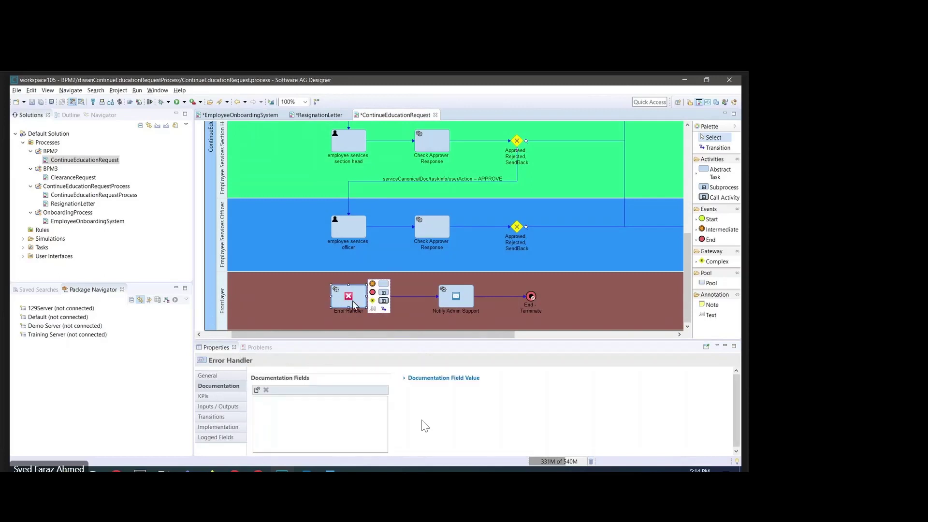
pyautogui.click(198, 308)
pyautogui.click(228, 334)
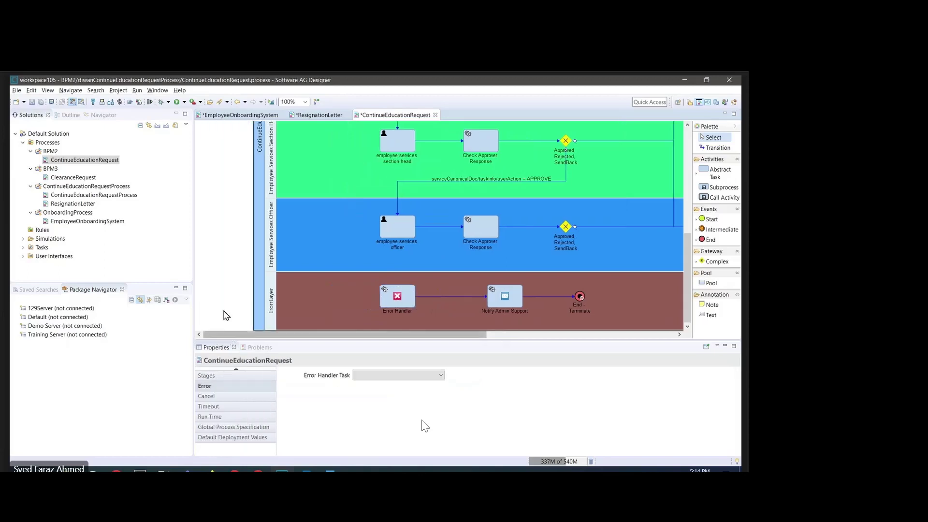
# Step: Set the process Error Handler Task to Error Handler and confirm the task's details
pyautogui.click(219, 387)
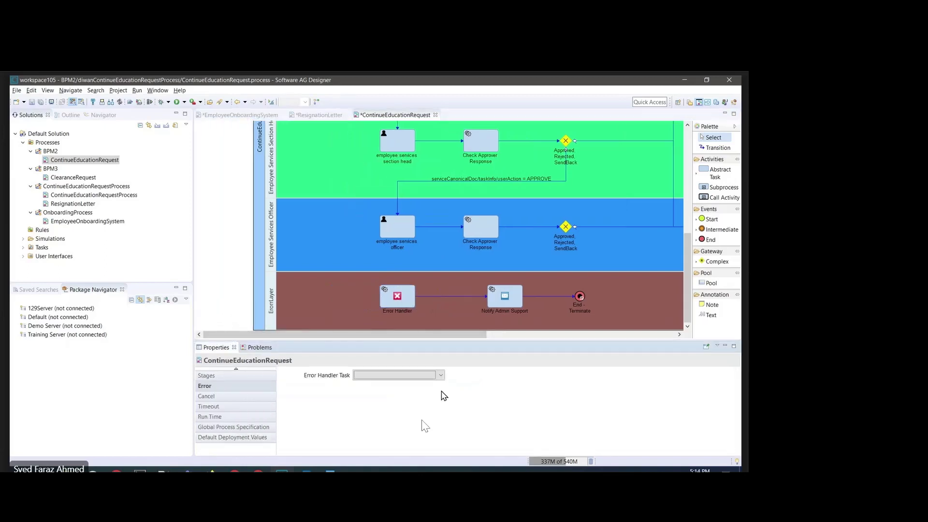
pyautogui.click(416, 377)
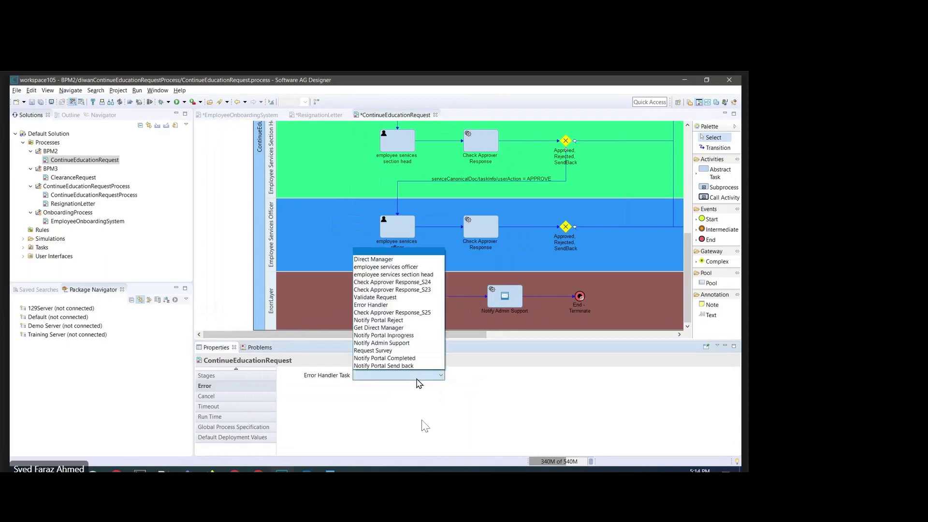
pyautogui.press('r')
pyautogui.press('Up')
pyautogui.press('Up')
pyautogui.press('Up')
pyautogui.press('Up')
pyautogui.press('Up')
pyautogui.press('Up')
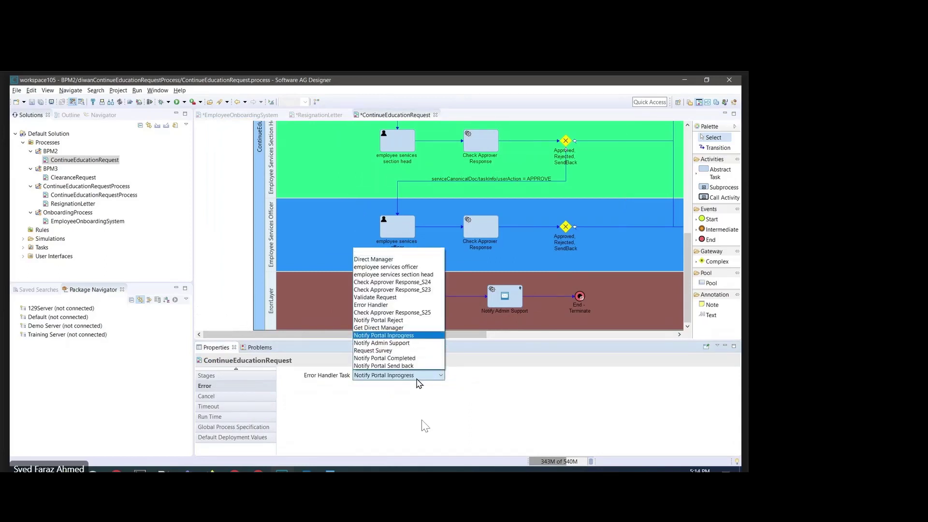
pyautogui.press('Return')
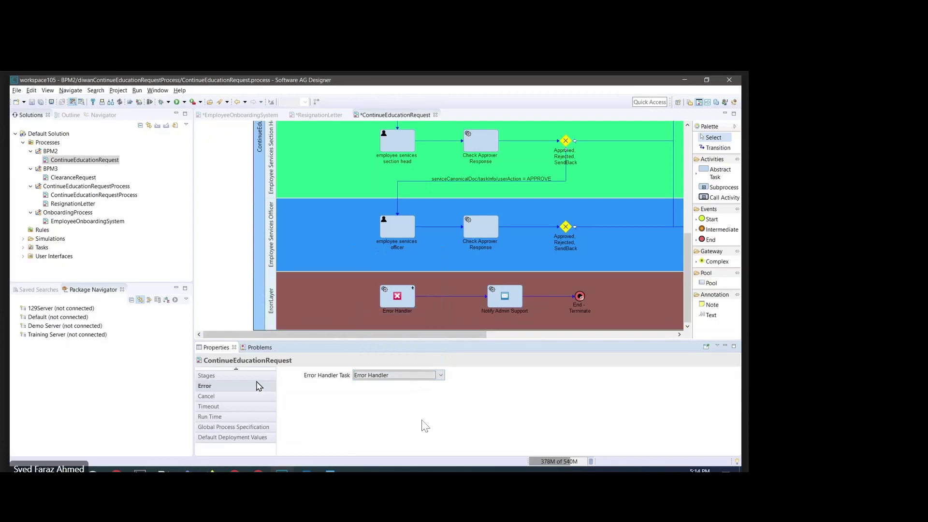
pyautogui.click(389, 300)
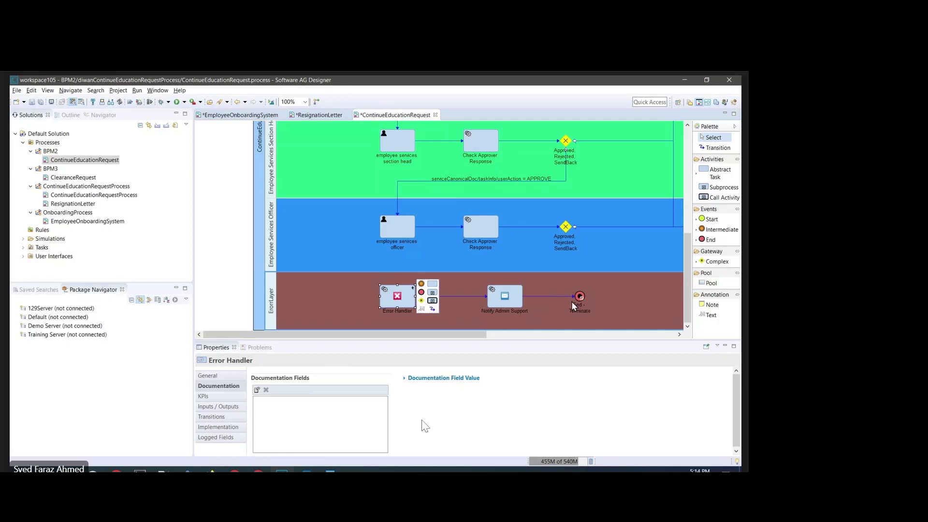
pyautogui.moveTo(395, 301)
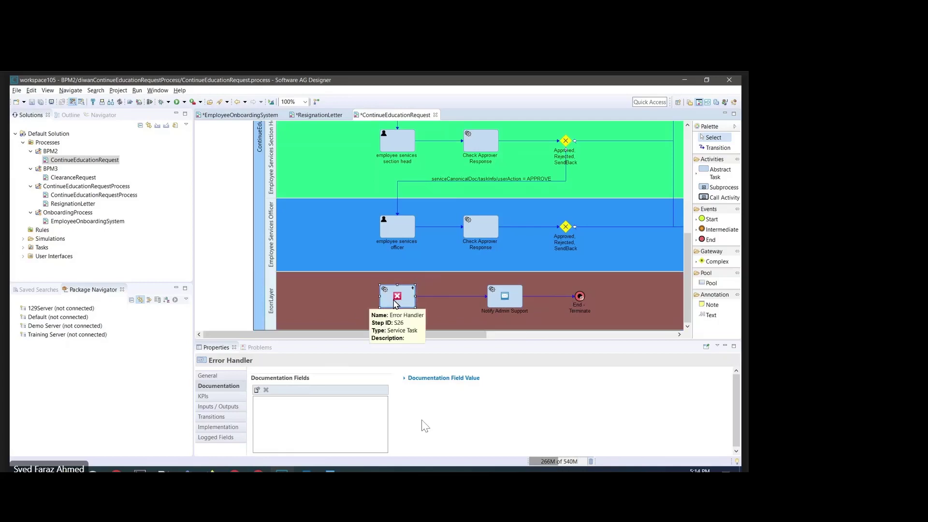
pyautogui.click(225, 322)
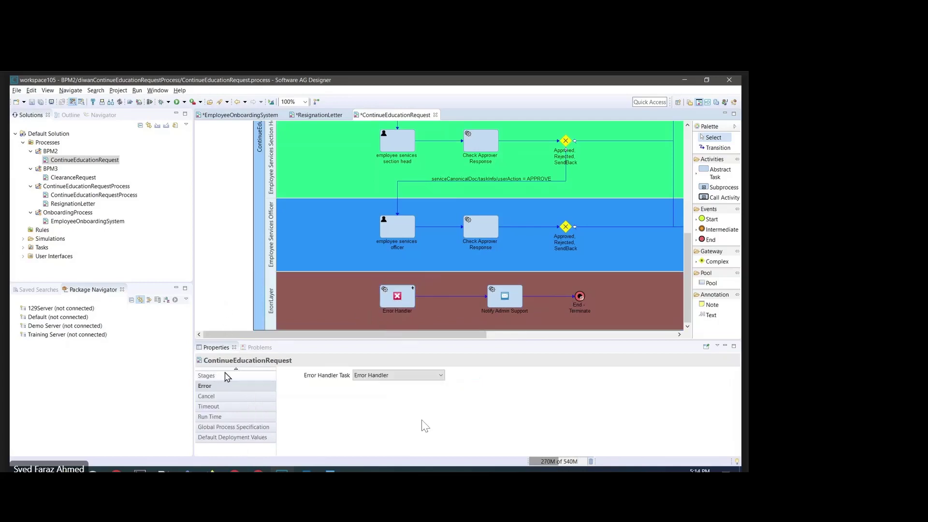
pyautogui.click(223, 407)
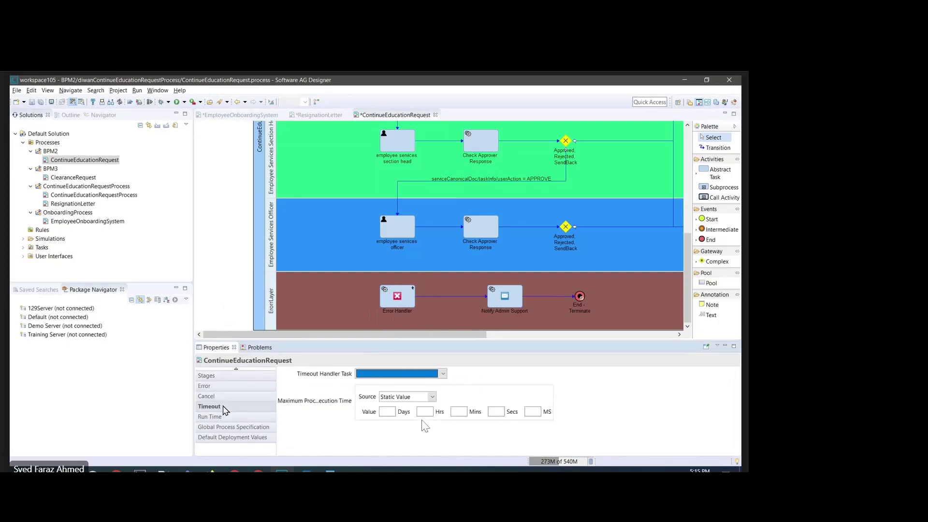